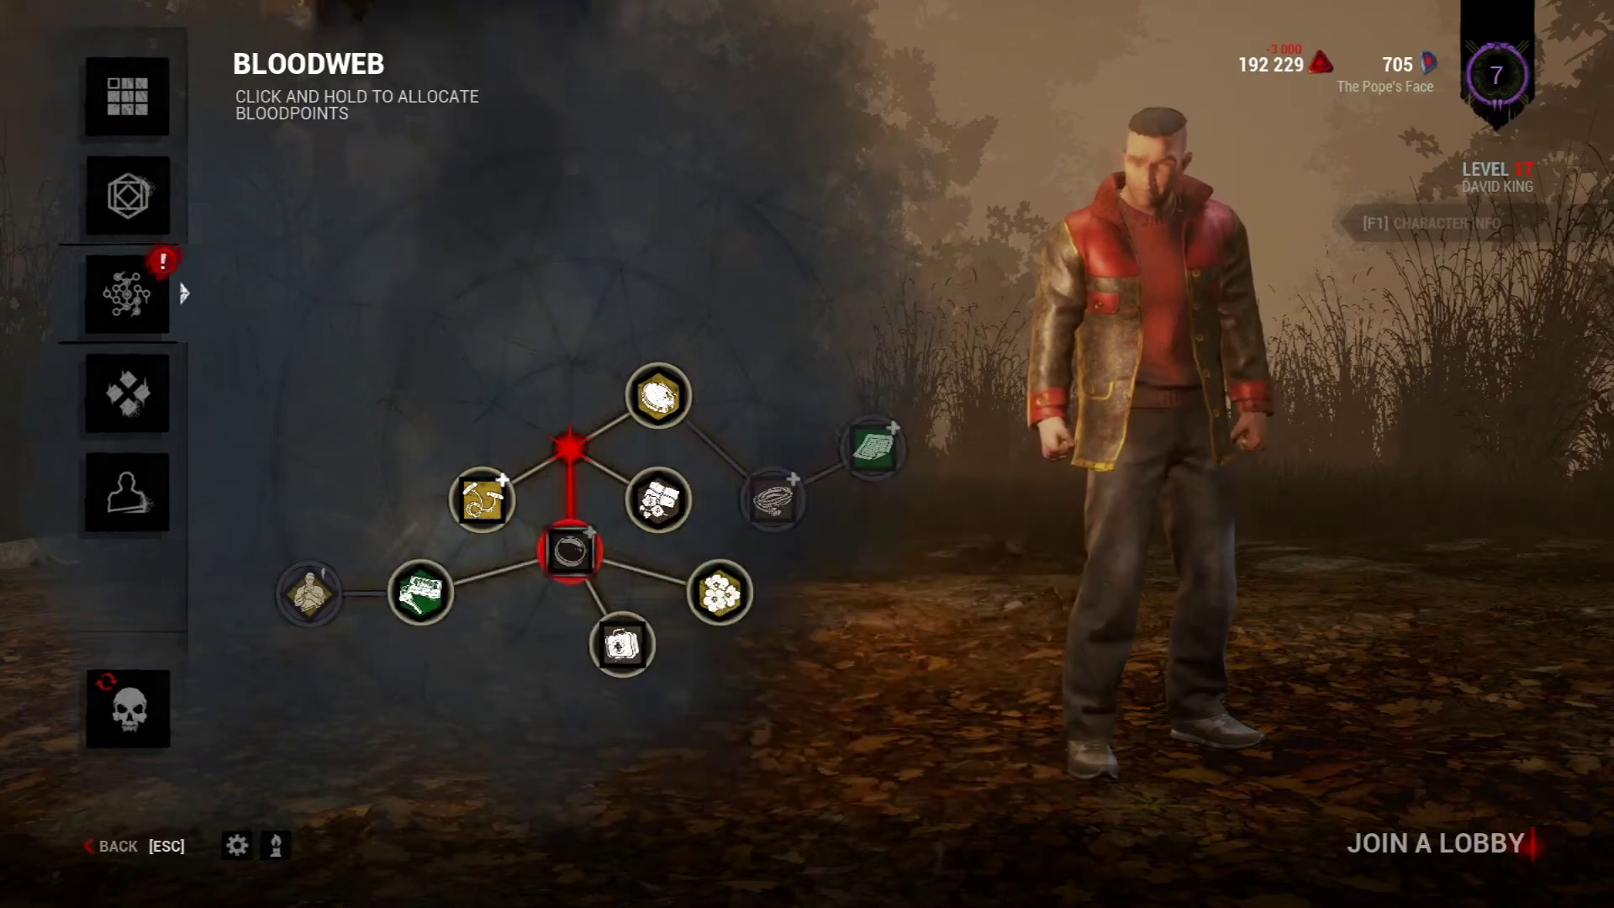
Buy the first bloodweb nodes, including the flower offering, med-kit, Tarnished Coin and Bog Laurel Sachet
{"action": "left_click", "coordinate": [421, 593]}
{"action": "left_click", "coordinate": [308, 593]}
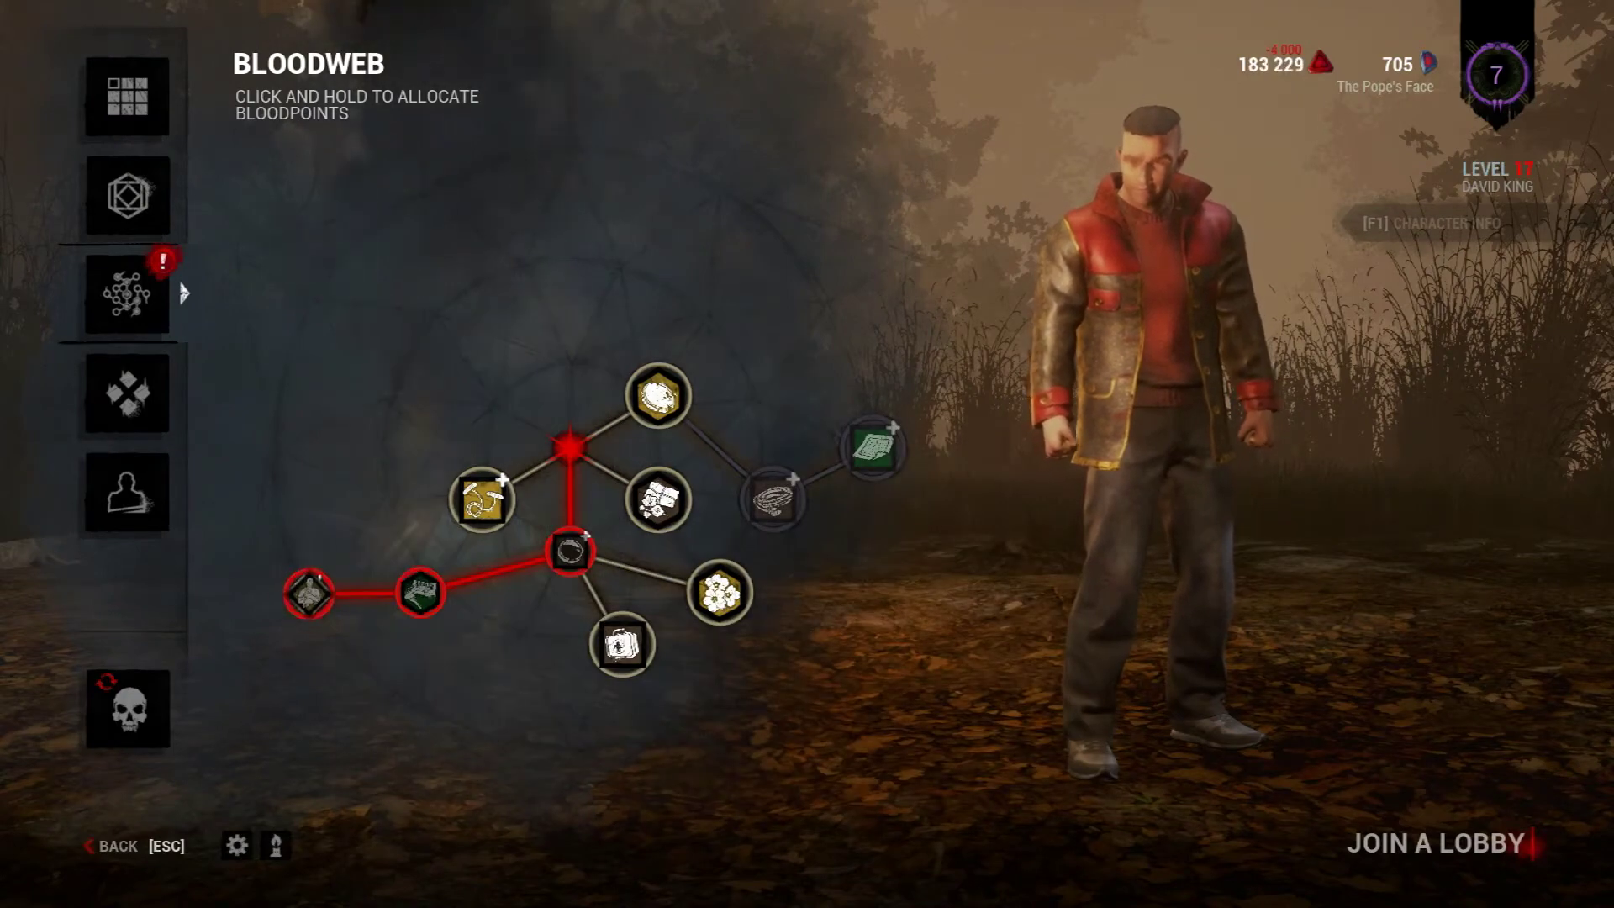
{"action": "left_click", "coordinate": [720, 593]}
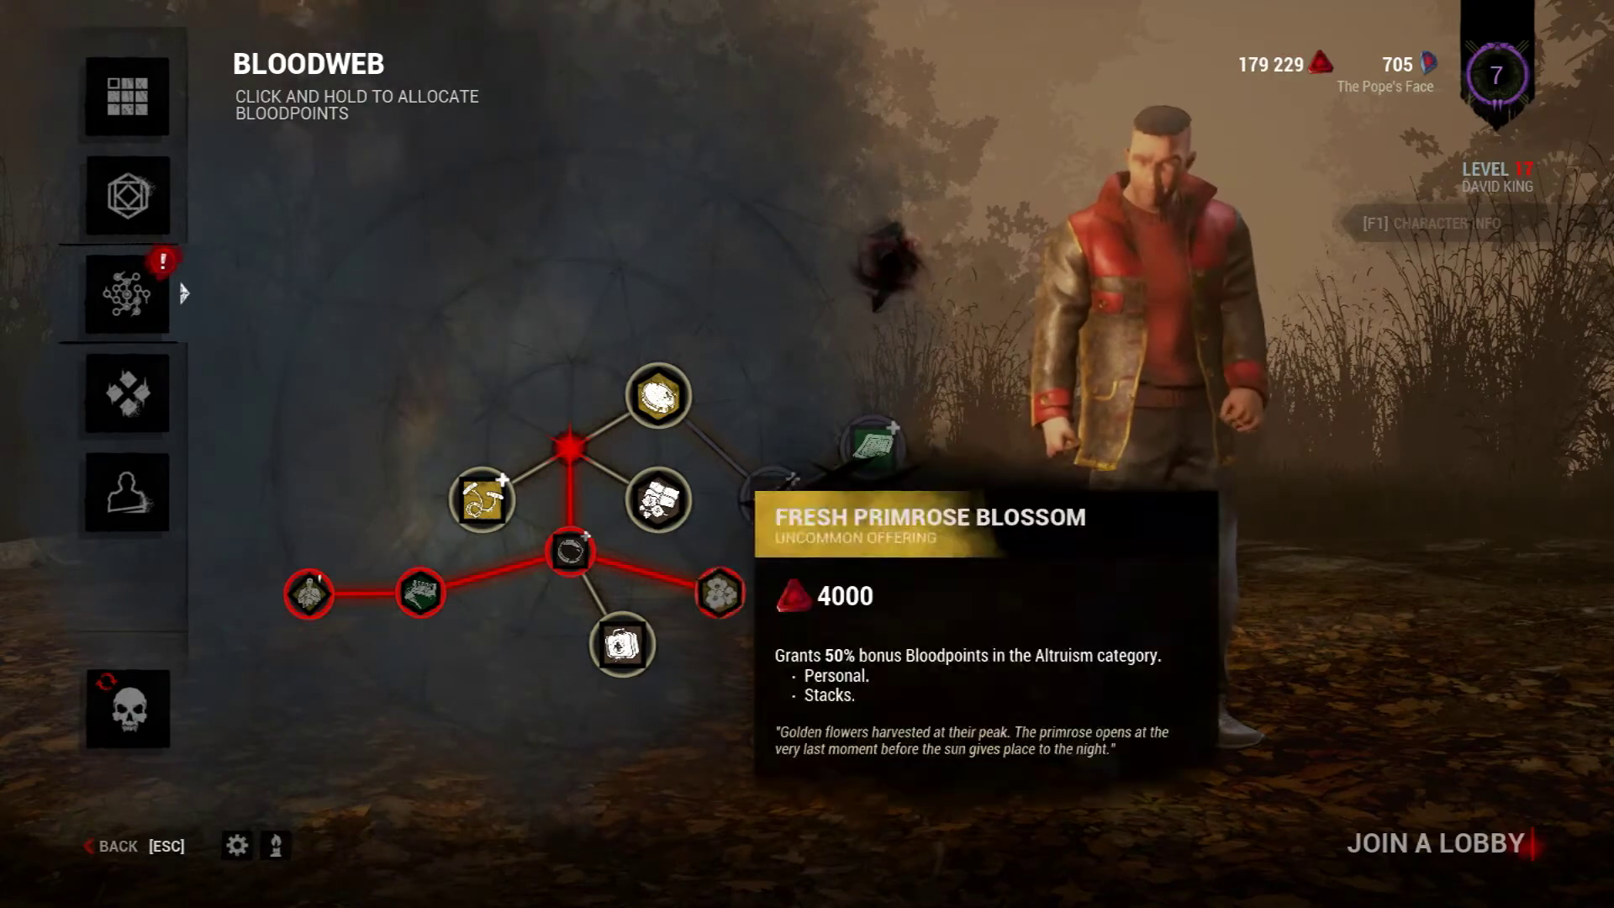
{"action": "left_click", "coordinate": [622, 645]}
{"action": "left_click", "coordinate": [658, 395]}
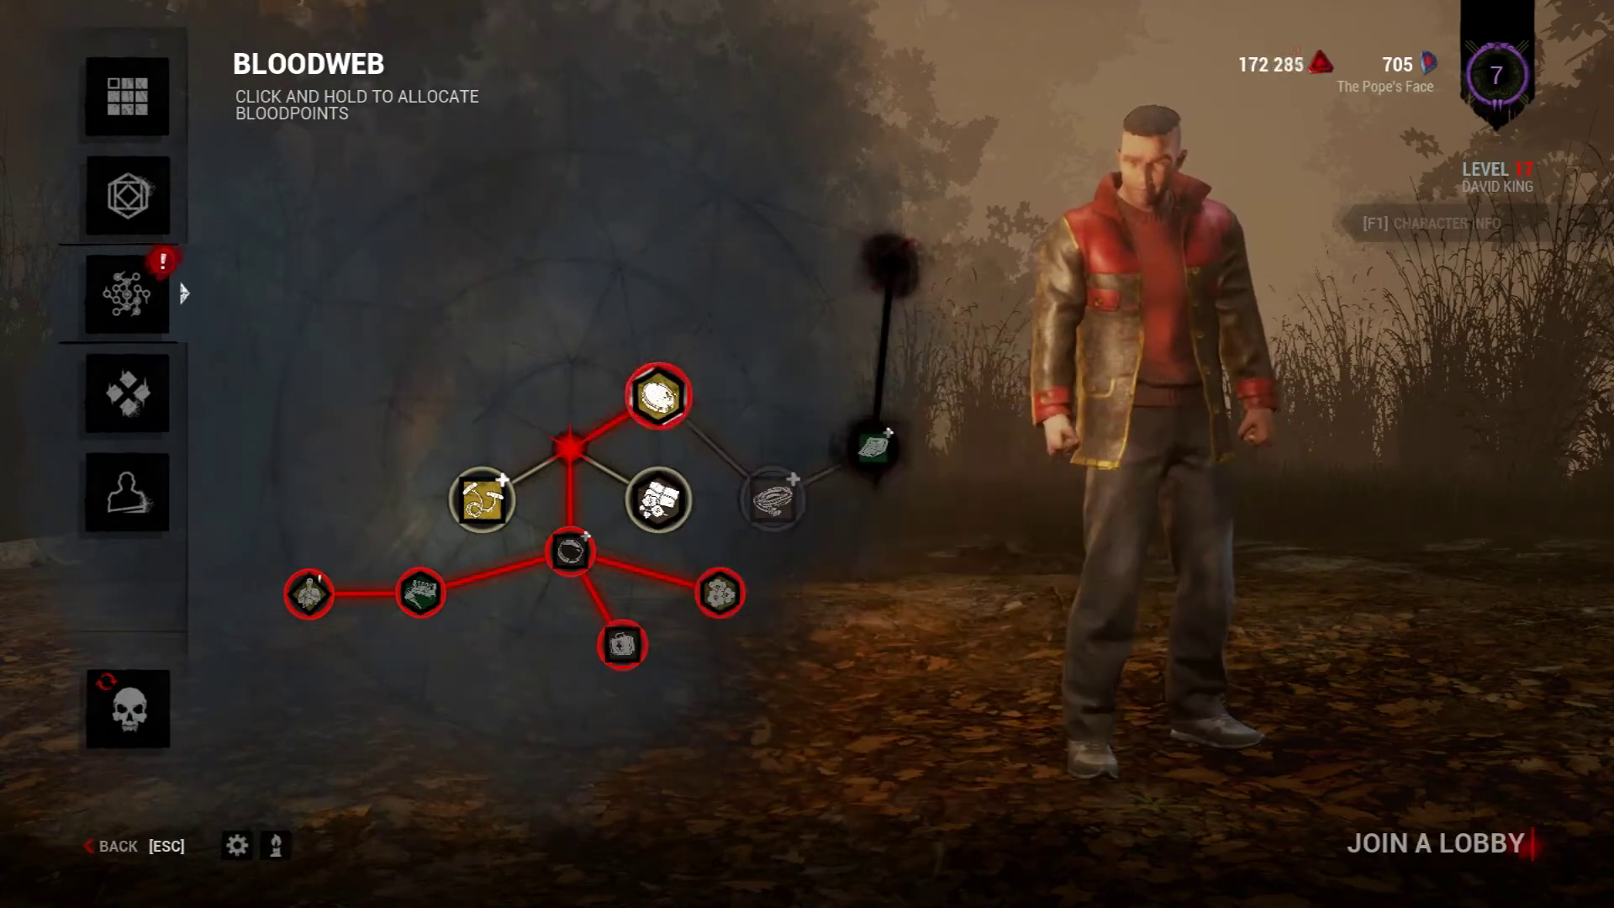
{"action": "left_click", "coordinate": [658, 500]}
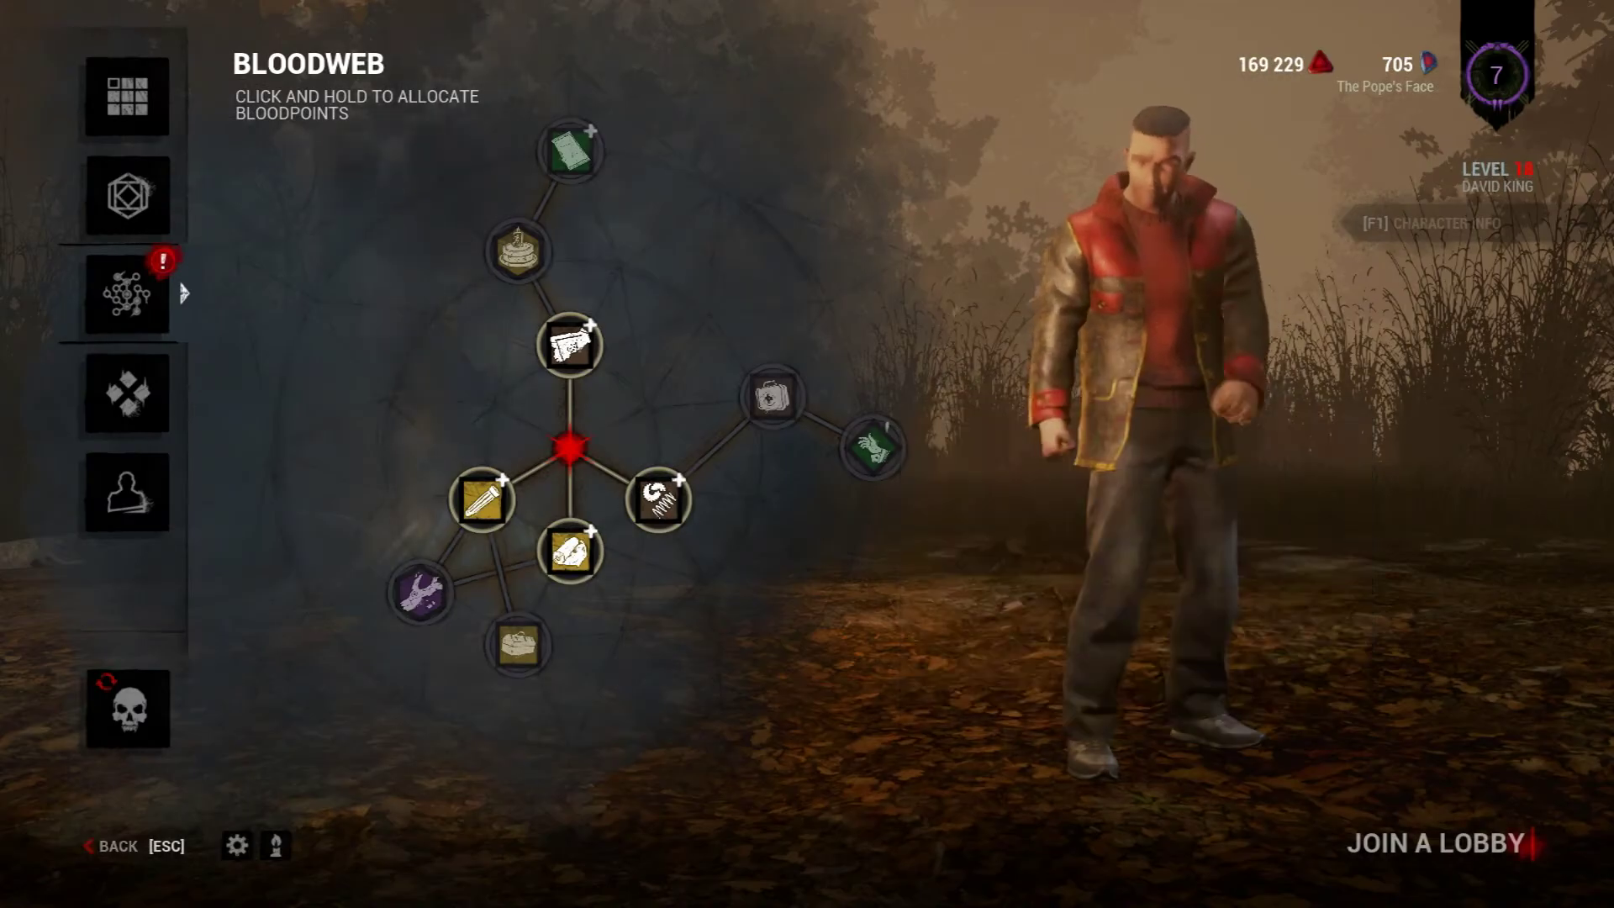
{"action": "left_click", "coordinate": [658, 500]}
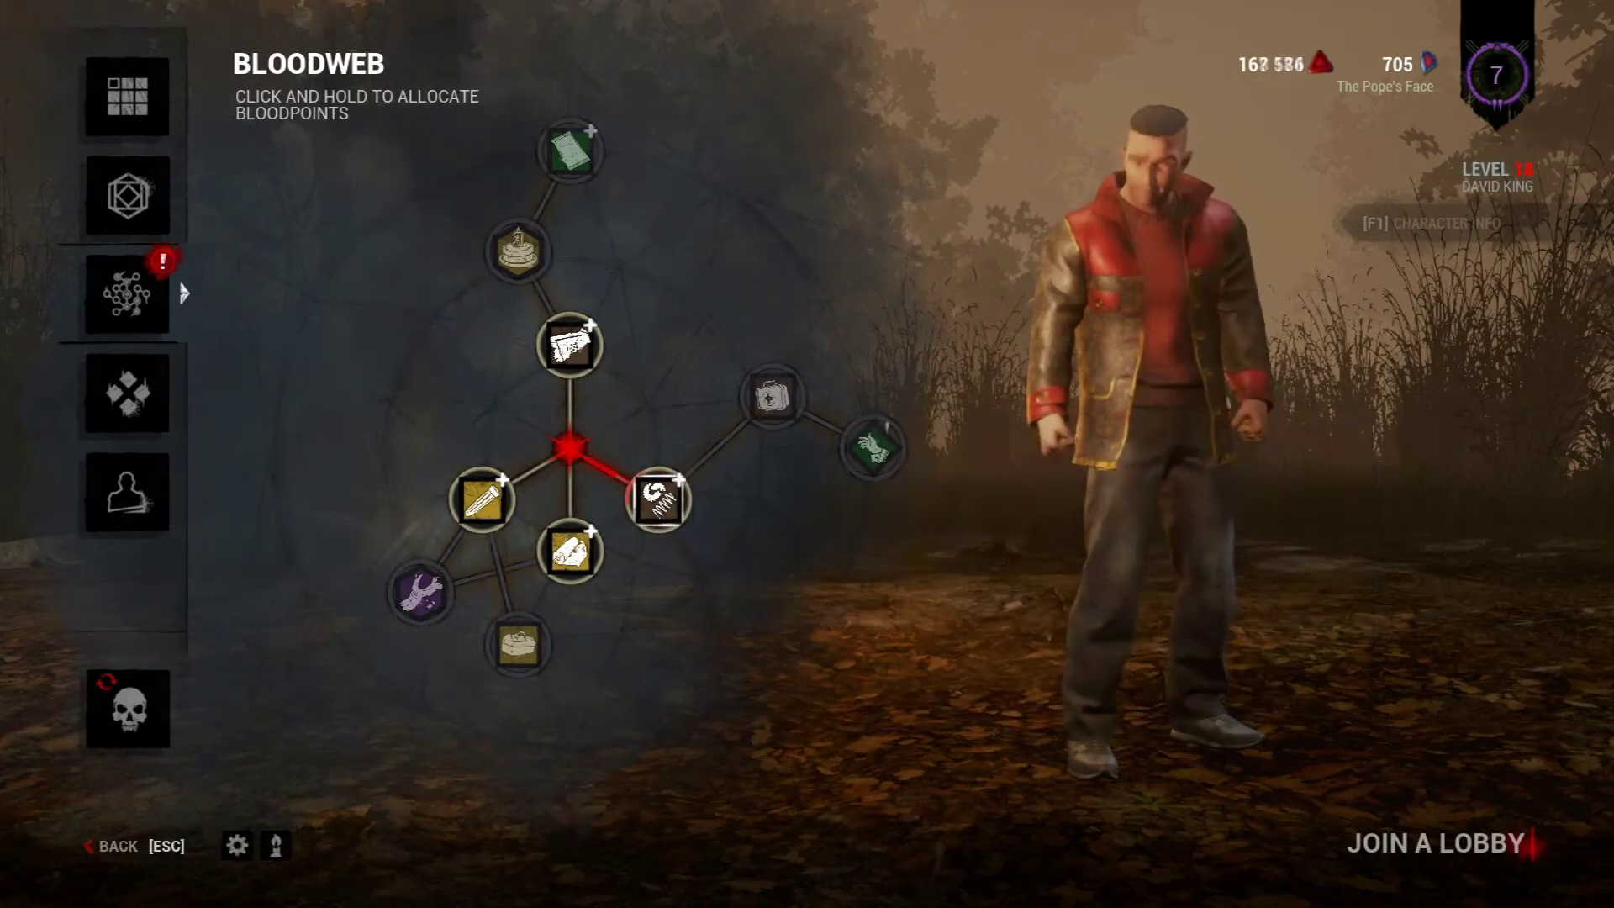
Buy the remaining med-kit, pencil, toolbox, green hand, Petrified Oak and Gauze Roll nodes to reach level 19
{"action": "left_click", "coordinate": [771, 395]}
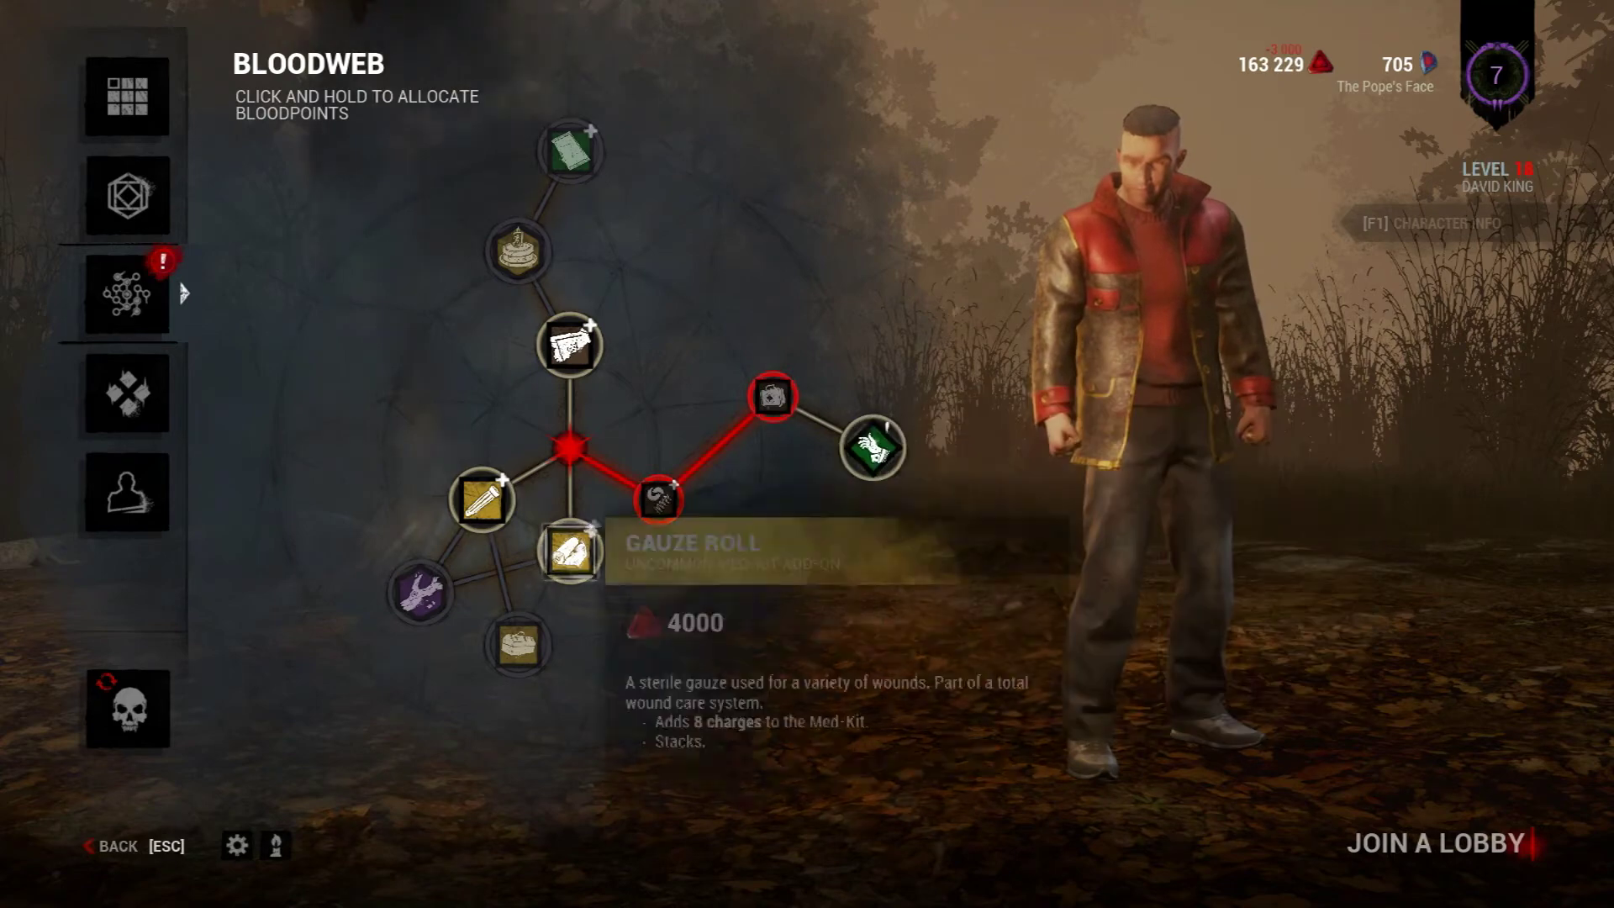
{"action": "left_click", "coordinate": [482, 499]}
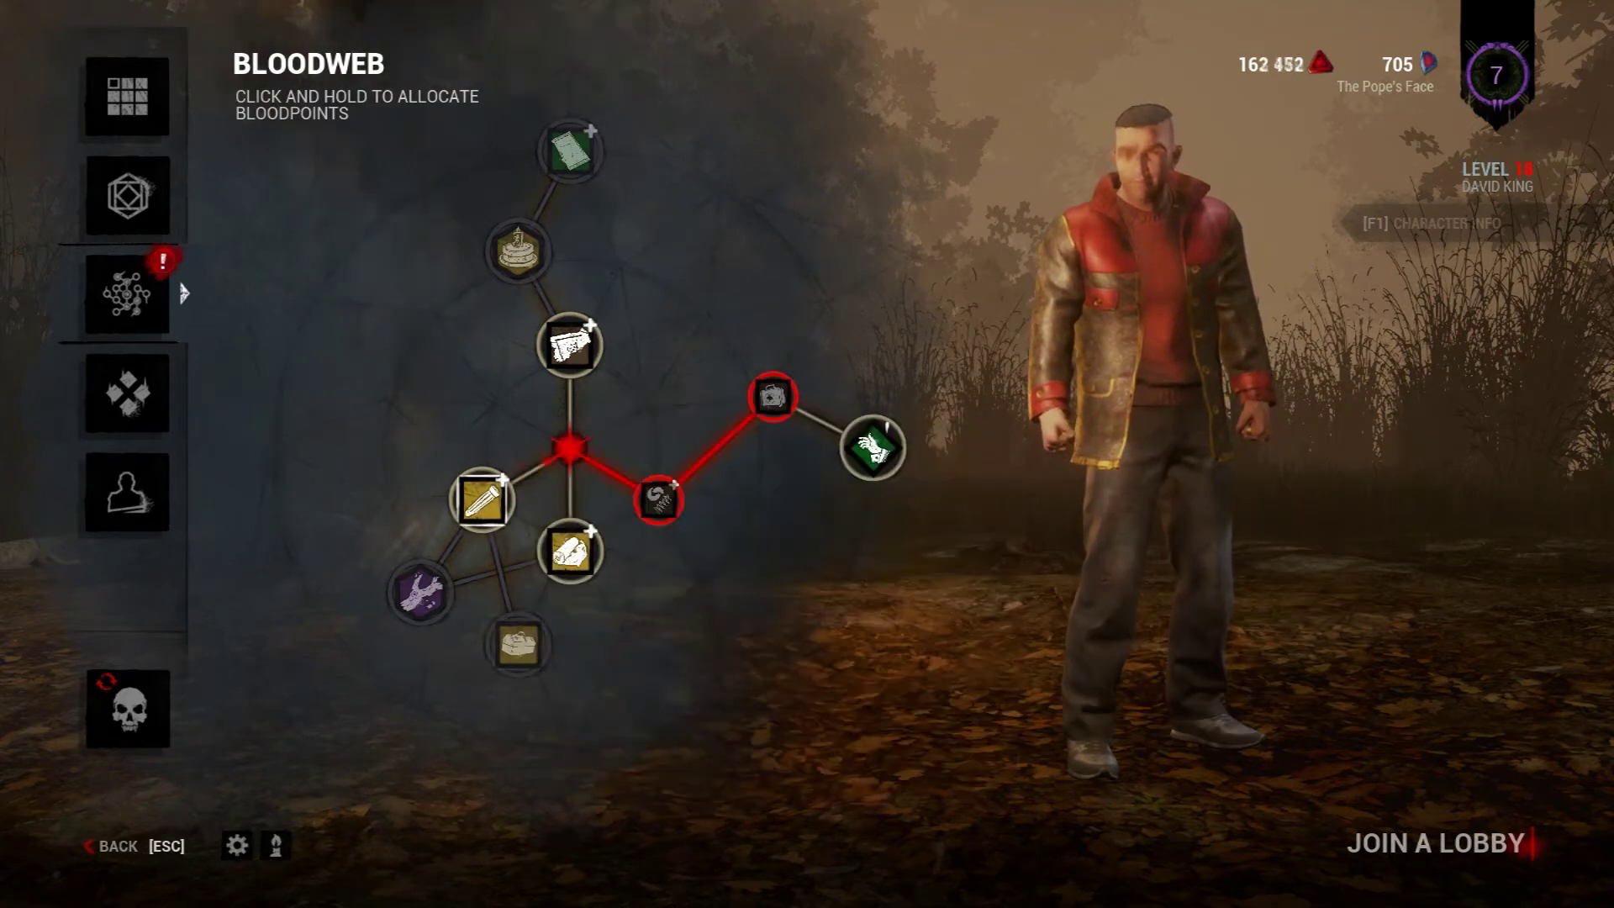
{"action": "left_click", "coordinate": [518, 645]}
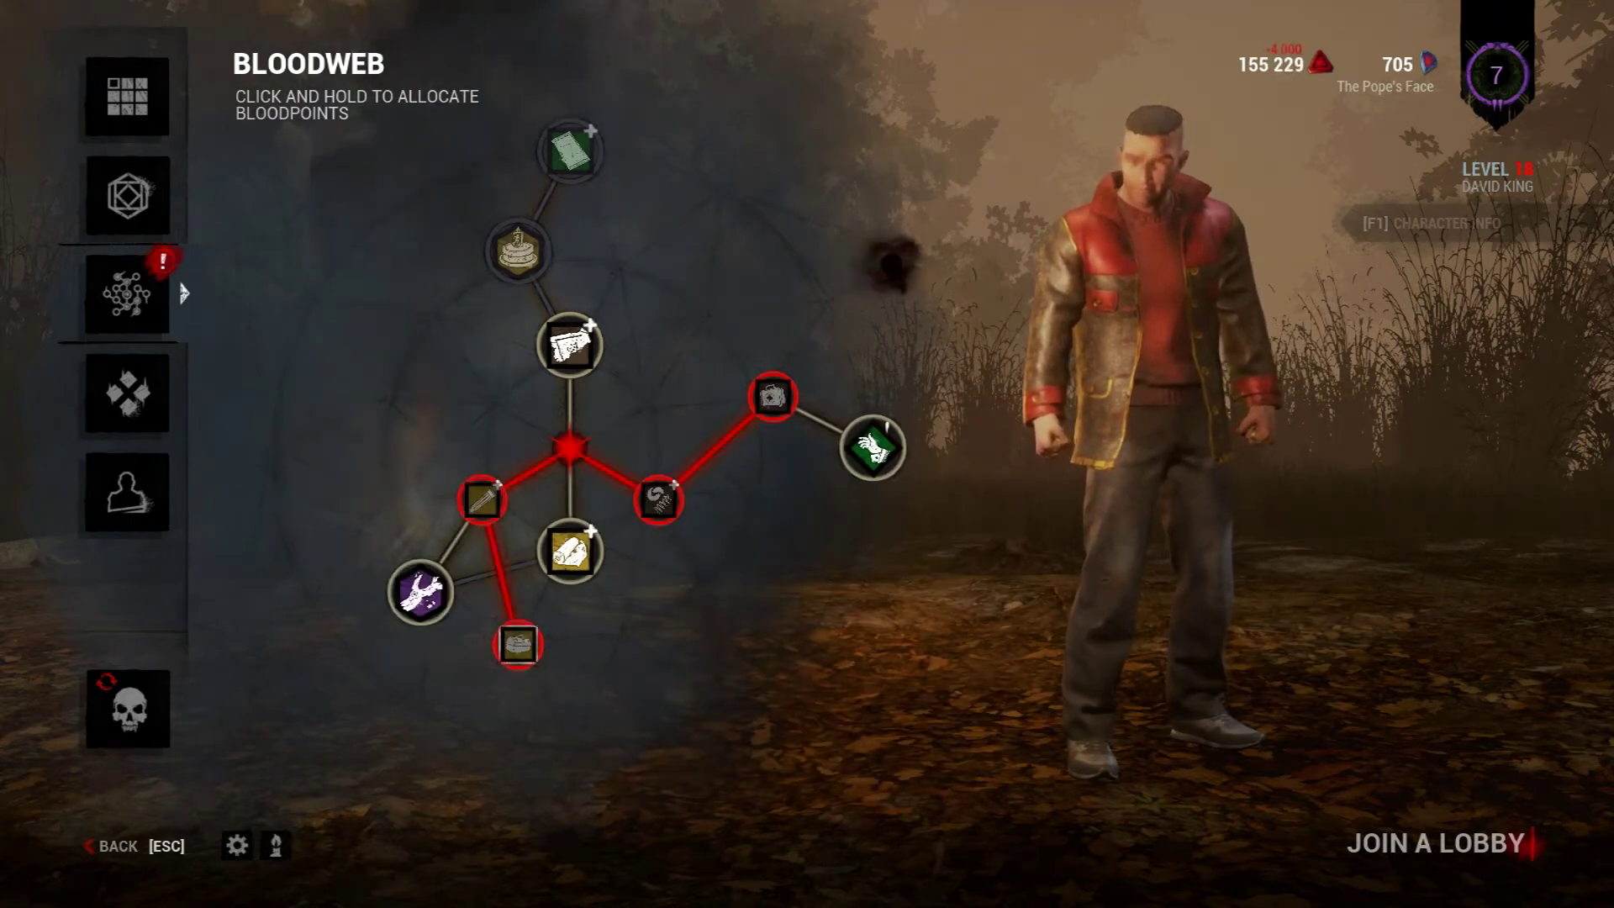
{"action": "left_click", "coordinate": [873, 447]}
{"action": "left_click", "coordinate": [420, 592]}
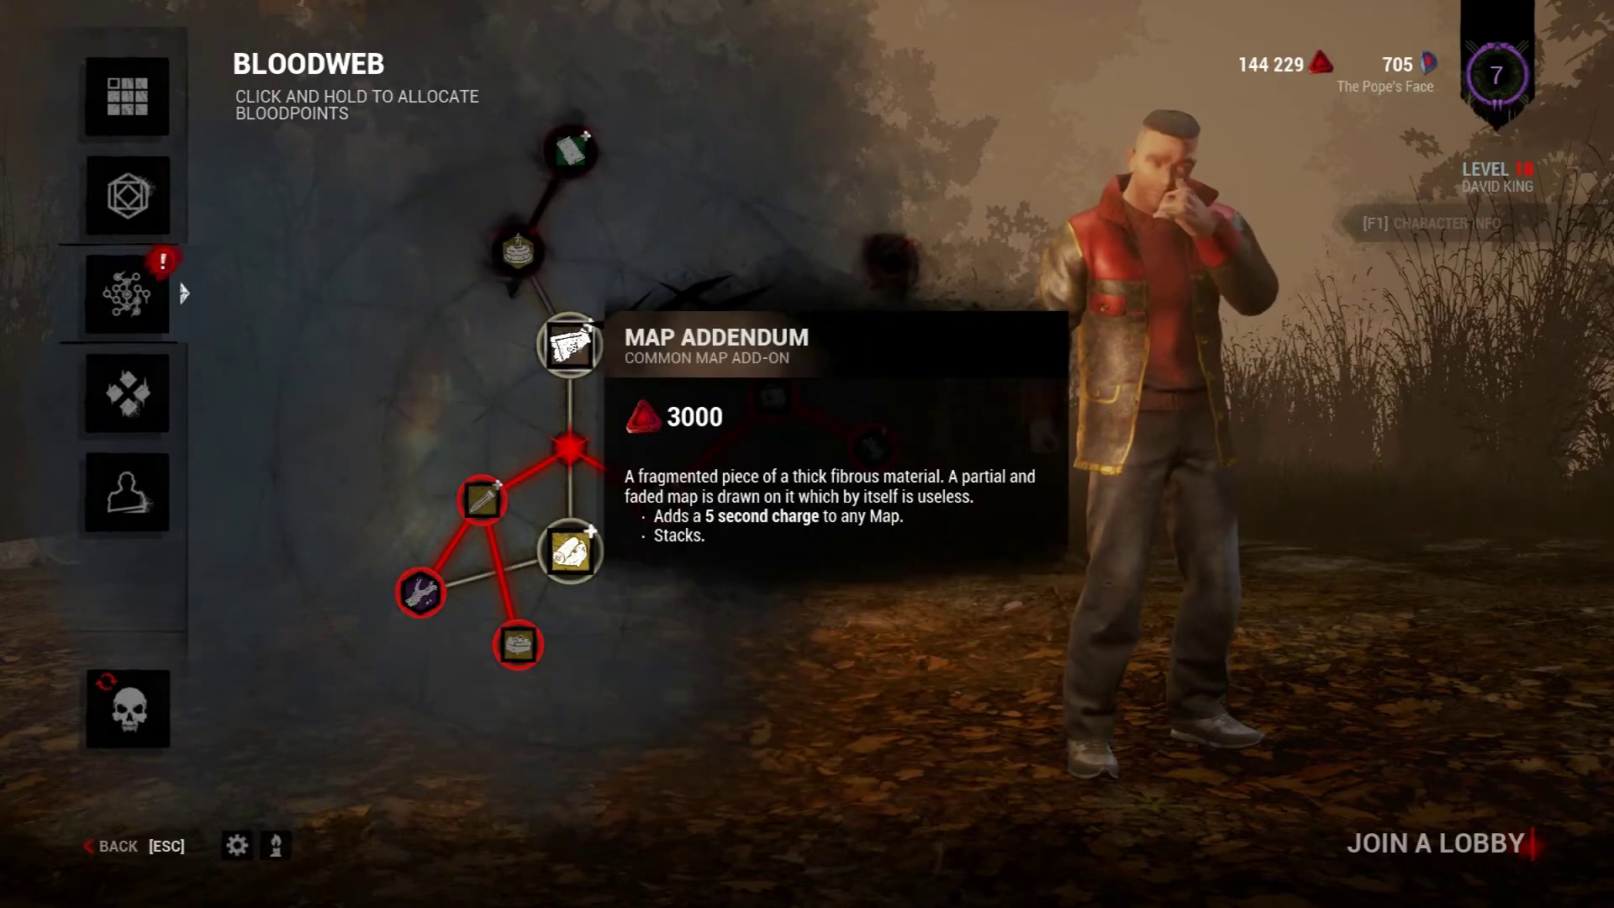
{"action": "left_click", "coordinate": [570, 552]}
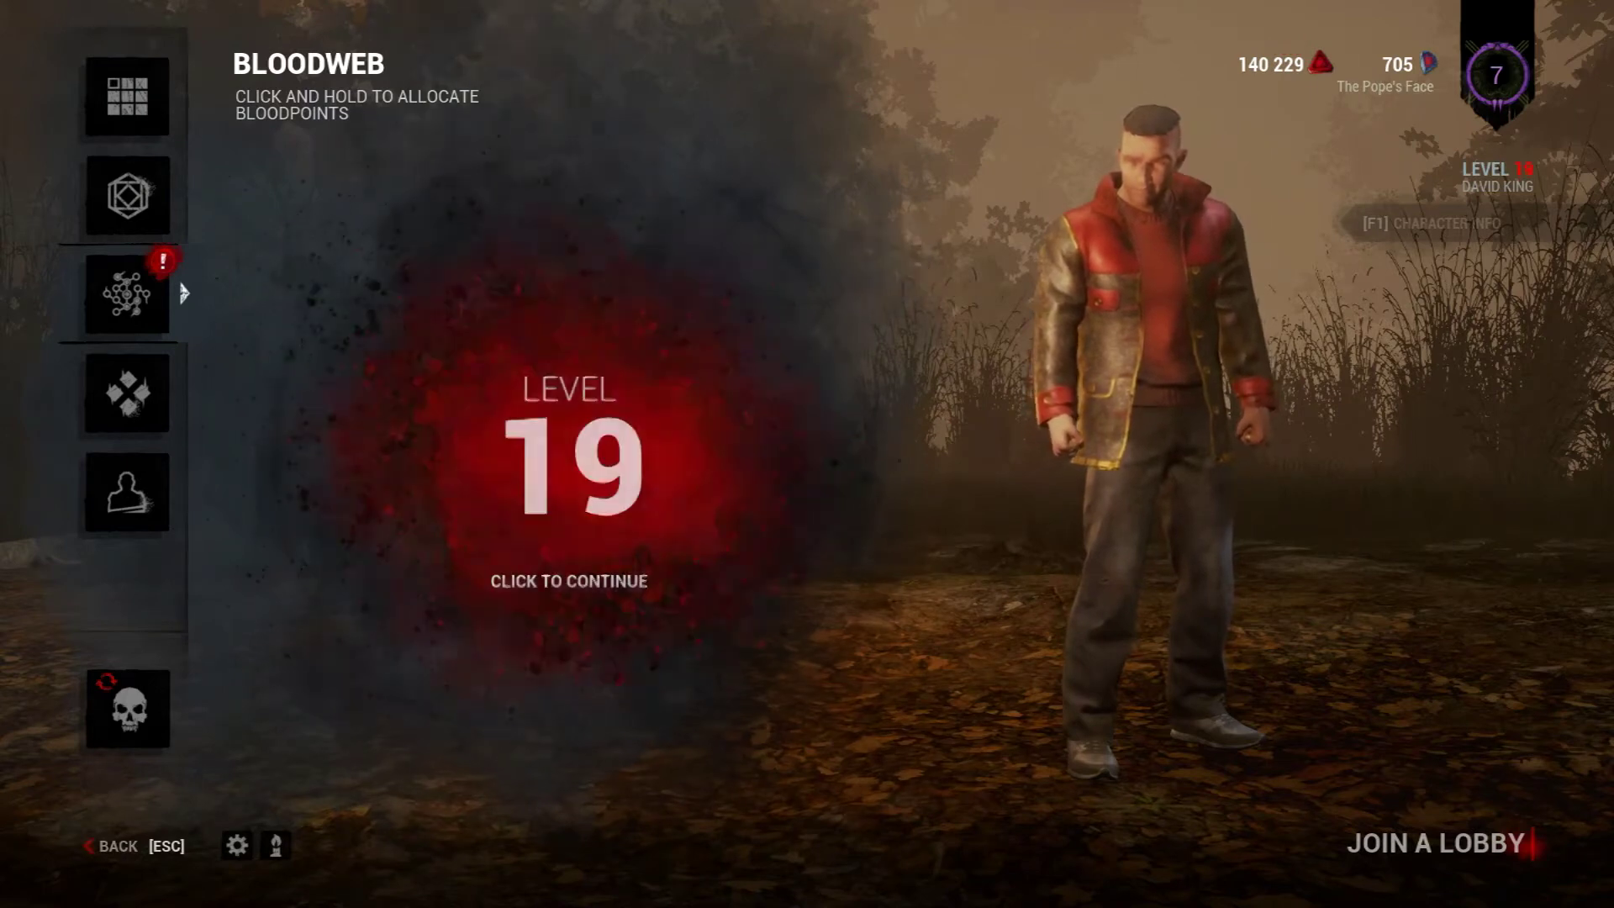
Continue past the Level 19 card and buy Butterfly Tape, Camping Aid Kit, bronze and Rubber Gloves nodes
{"action": "left_click", "coordinate": [799, 319]}
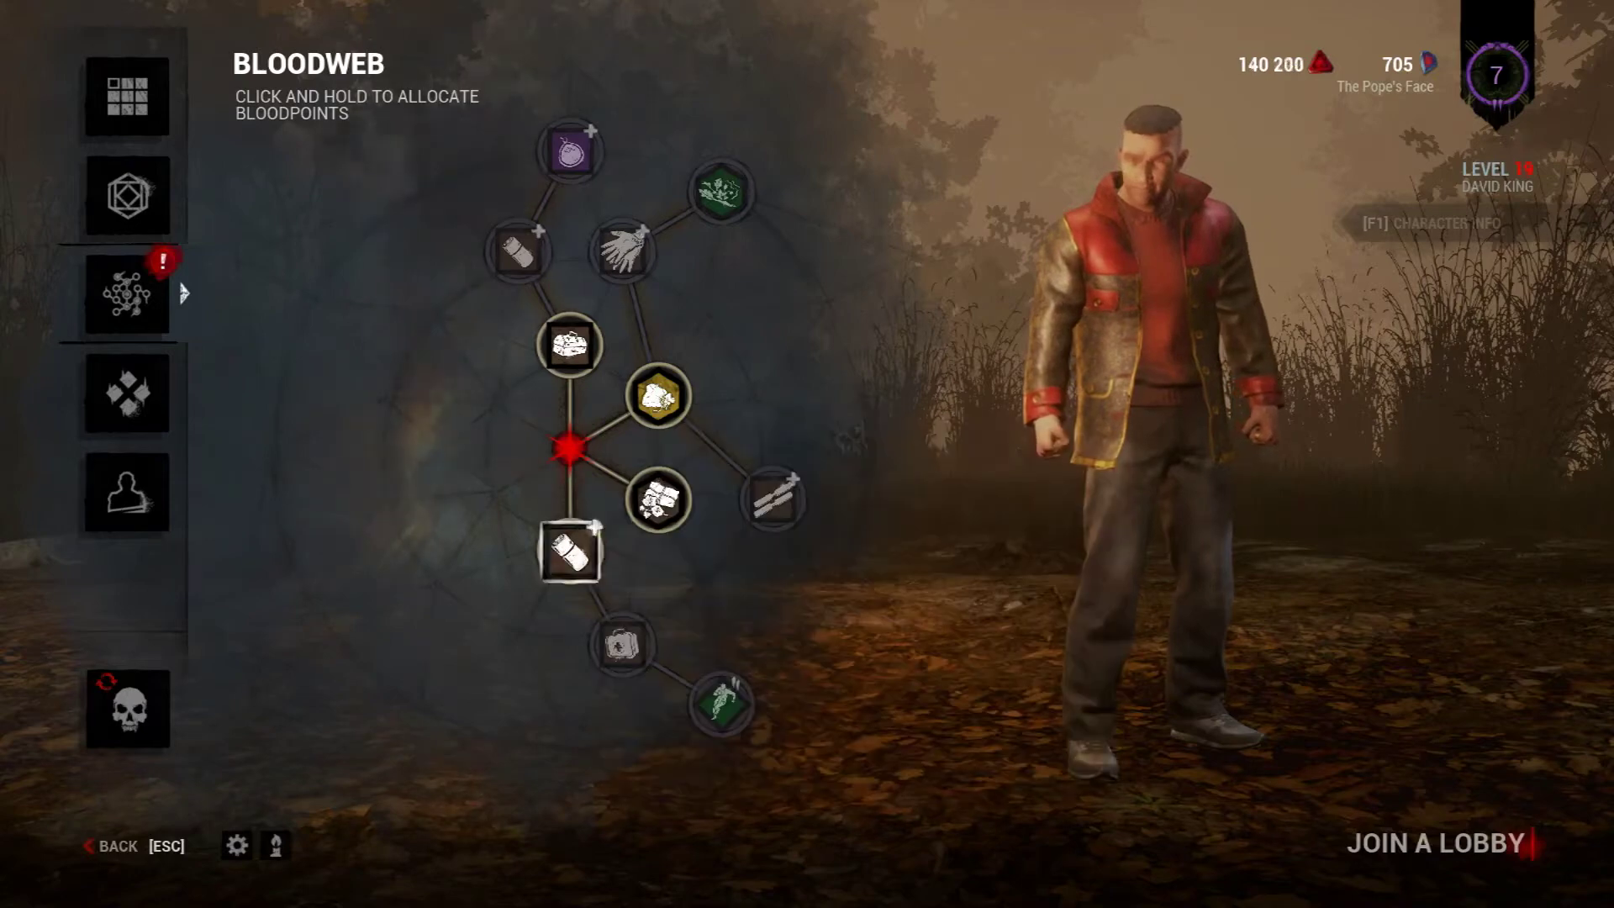
{"action": "left_click", "coordinate": [570, 551]}
{"action": "left_click", "coordinate": [622, 645]}
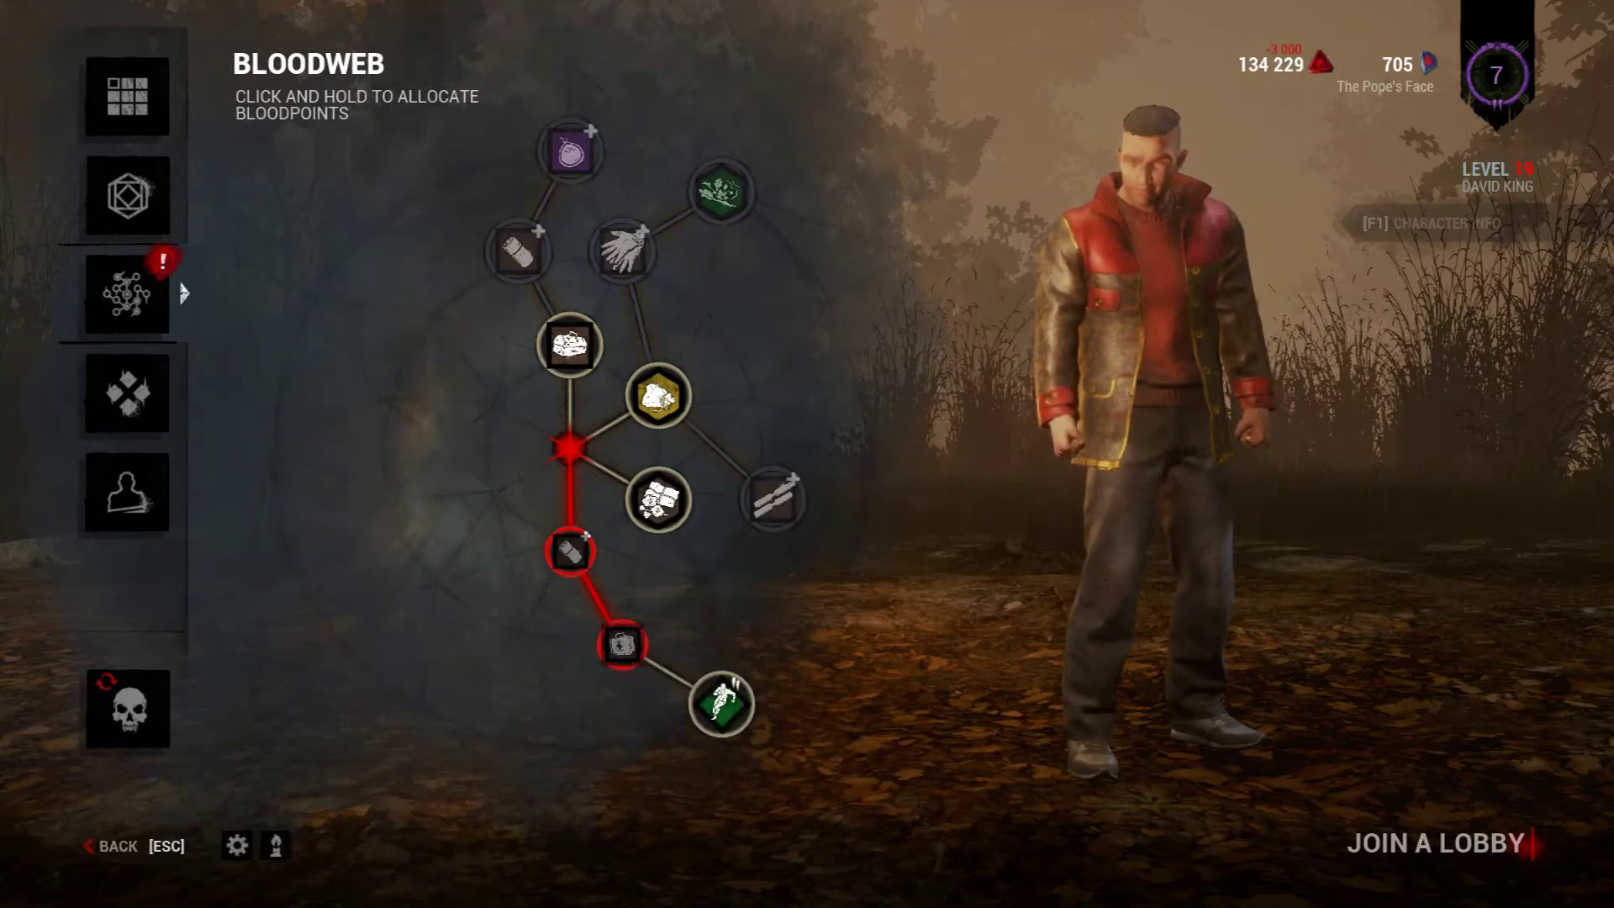
{"action": "left_click", "coordinate": [659, 395]}
{"action": "left_click", "coordinate": [622, 251]}
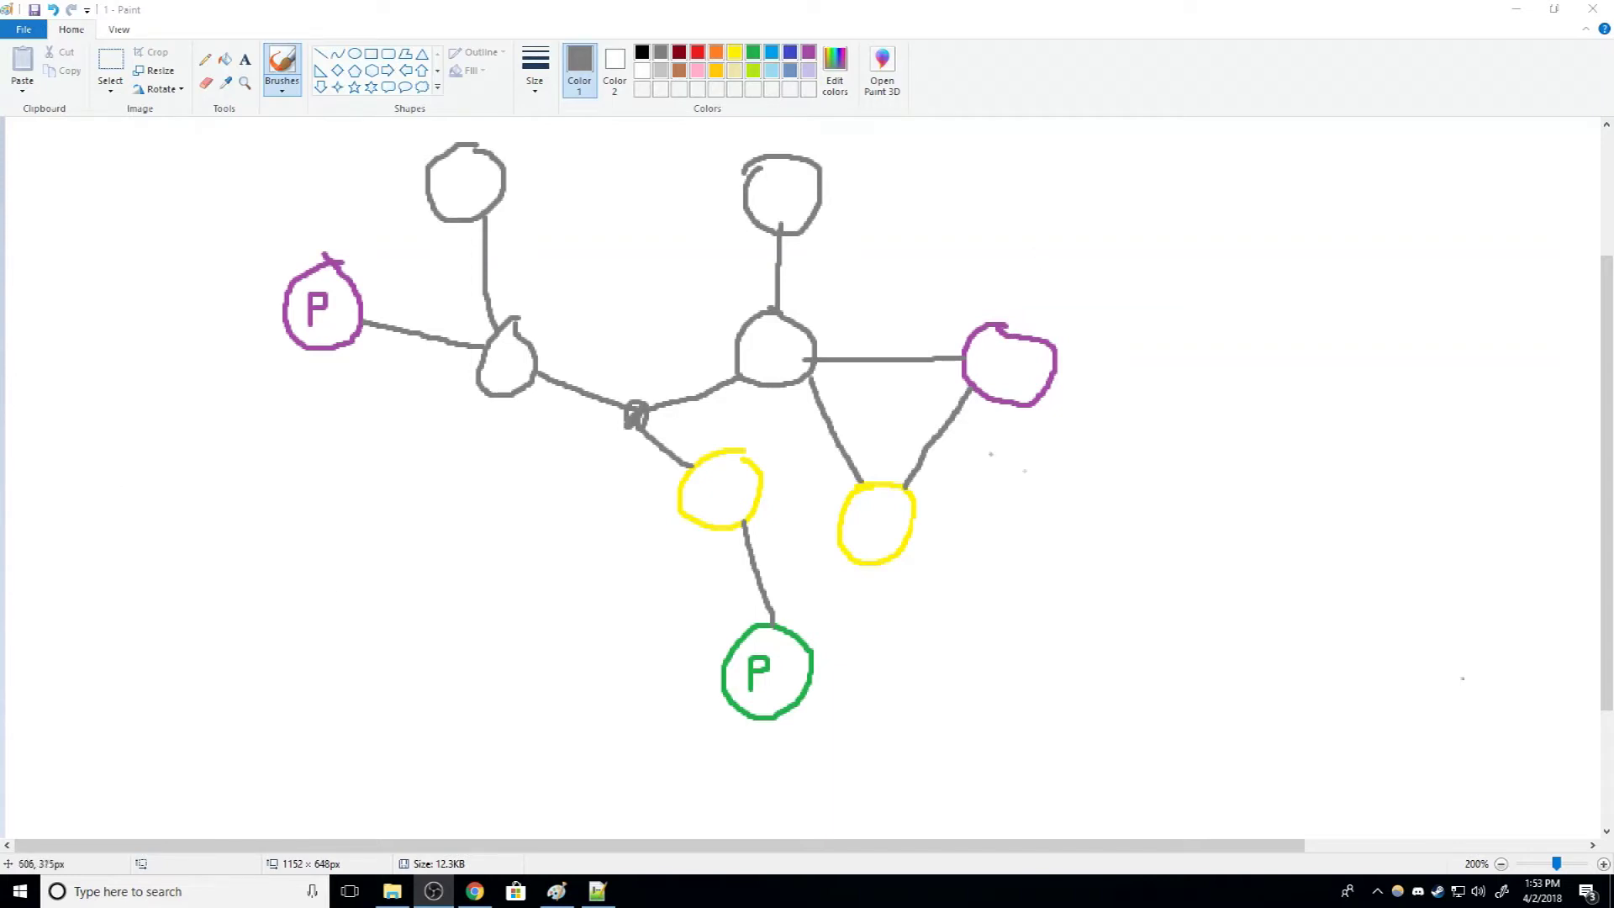
{"action": "mouse_move", "coordinate": [304, 246]}
{"action": "left_mouse_down"}
{"action": "mouse_move", "coordinate": [269, 262]}
{"action": "mouse_move", "coordinate": [366, 262]}
{"action": "mouse_move", "coordinate": [308, 243]}
{"action": "left_mouse_up"}
{"action": "left_click_drag", "start_coordinate": [715, 618], "coordinate": [790, 705]}
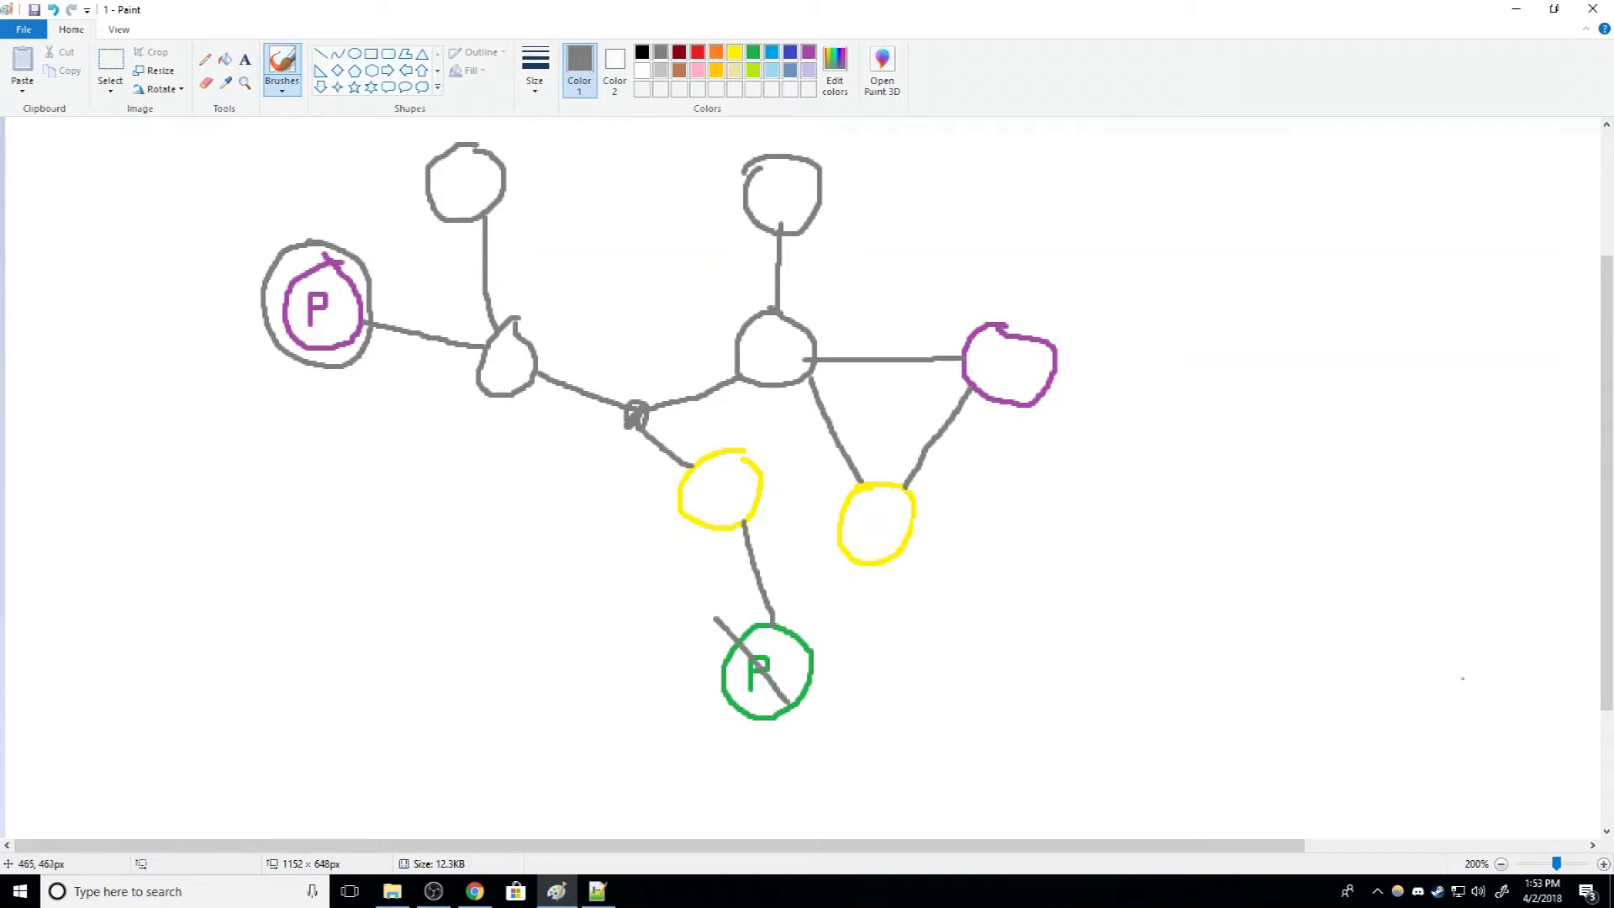
{"action": "left_click_drag", "start_coordinate": [676, 714], "coordinate": [828, 666]}
{"action": "key", "text": "ctrl+z"}
{"action": "key", "text": "ctrl+z"}
{"action": "key", "text": "ctrl+z"}
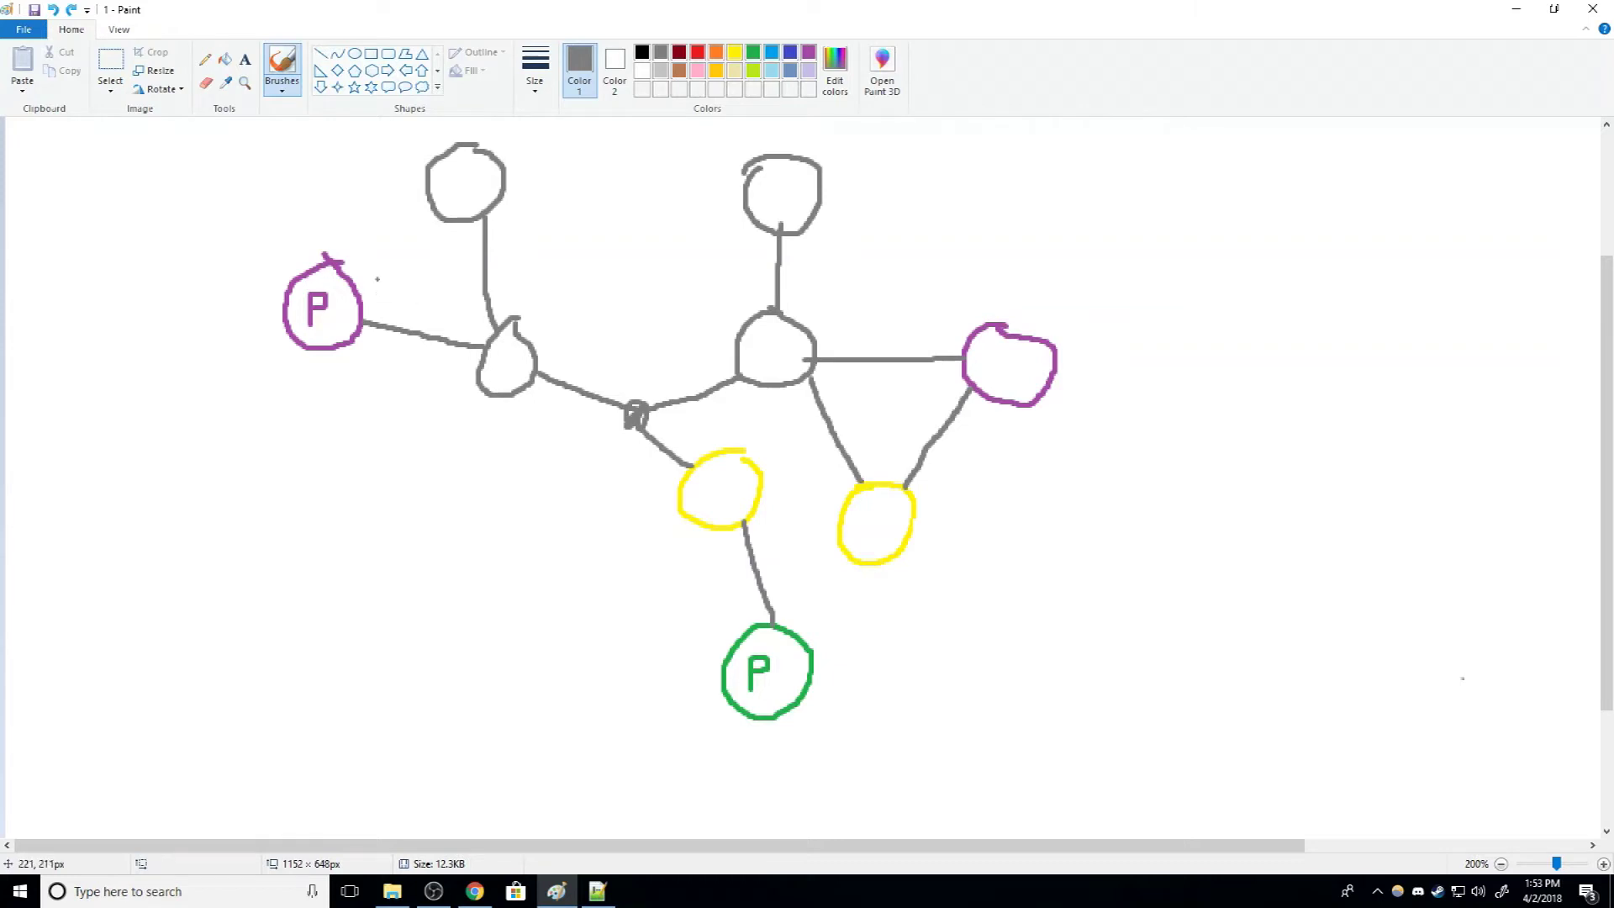
Ring the purple nodes, cross the green P and yellow nodes, add an arrow, then undo them all
{"action": "mouse_move", "coordinate": [377, 279]}
{"action": "left_mouse_down"}
{"action": "mouse_move", "coordinate": [303, 248]}
{"action": "mouse_move", "coordinate": [326, 353]}
{"action": "mouse_move", "coordinate": [385, 271]}
{"action": "left_mouse_up"}
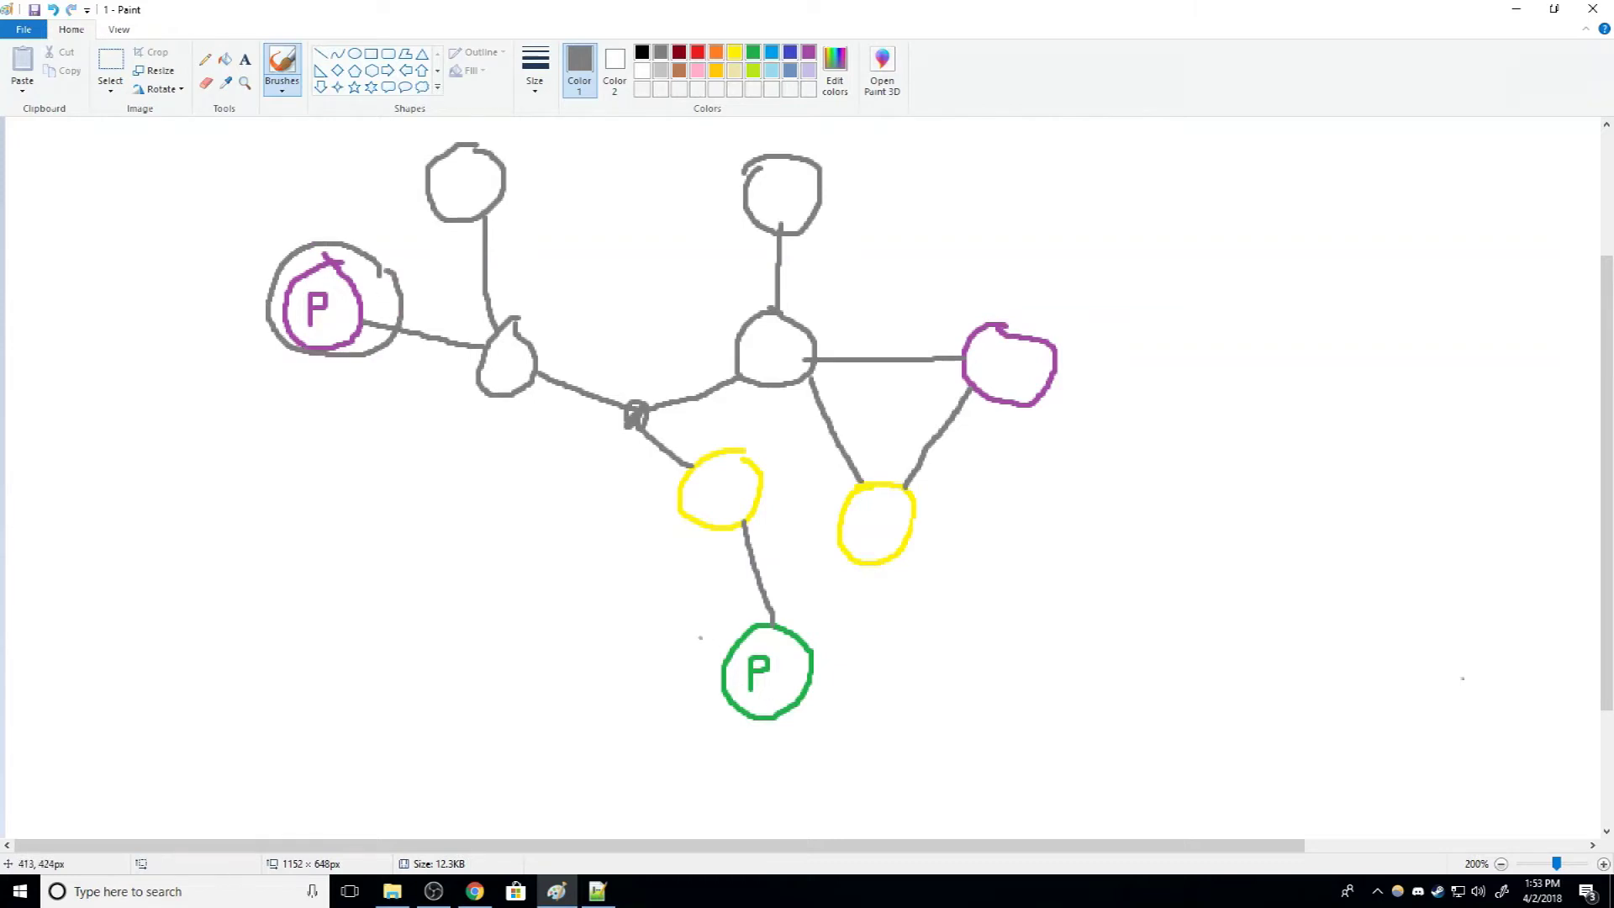
{"action": "left_click_drag", "start_coordinate": [700, 637], "coordinate": [814, 719]}
{"action": "left_click_drag", "start_coordinate": [702, 700], "coordinate": [822, 629]}
{"action": "mouse_move", "coordinate": [665, 459]}
{"action": "left_mouse_down"}
{"action": "mouse_move", "coordinate": [758, 538]}
{"action": "mouse_move", "coordinate": [767, 446]}
{"action": "left_mouse_up"}
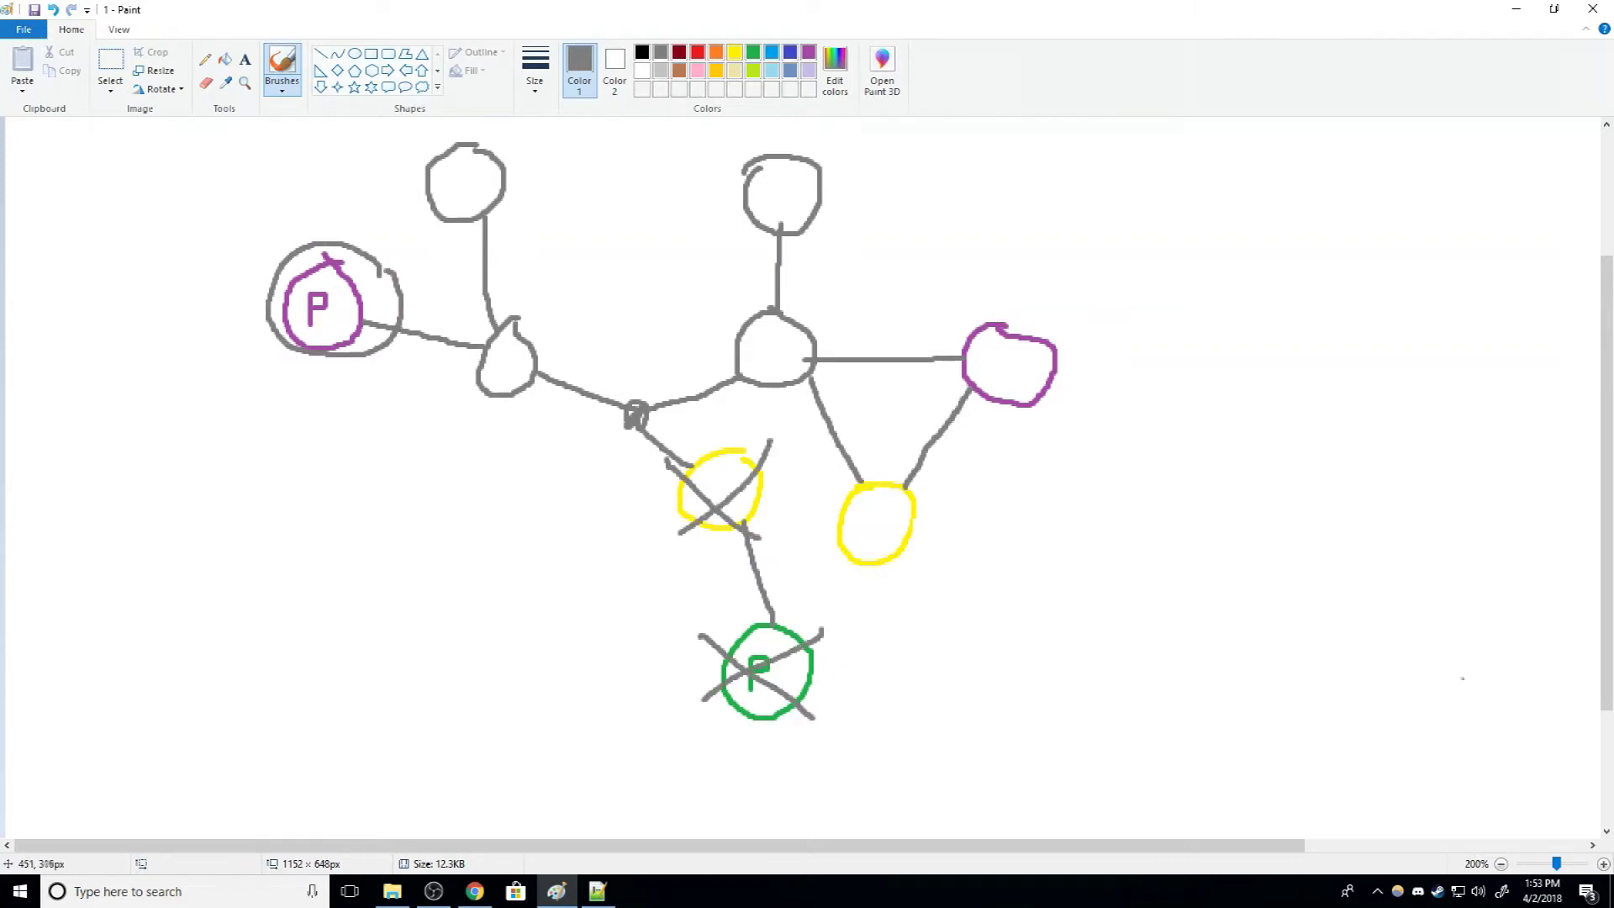
{"action": "mouse_move", "coordinate": [1054, 306]}
{"action": "left_mouse_down"}
{"action": "mouse_move", "coordinate": [981, 300]}
{"action": "mouse_move", "coordinate": [956, 384]}
{"action": "mouse_move", "coordinate": [1070, 424]}
{"action": "left_mouse_up"}
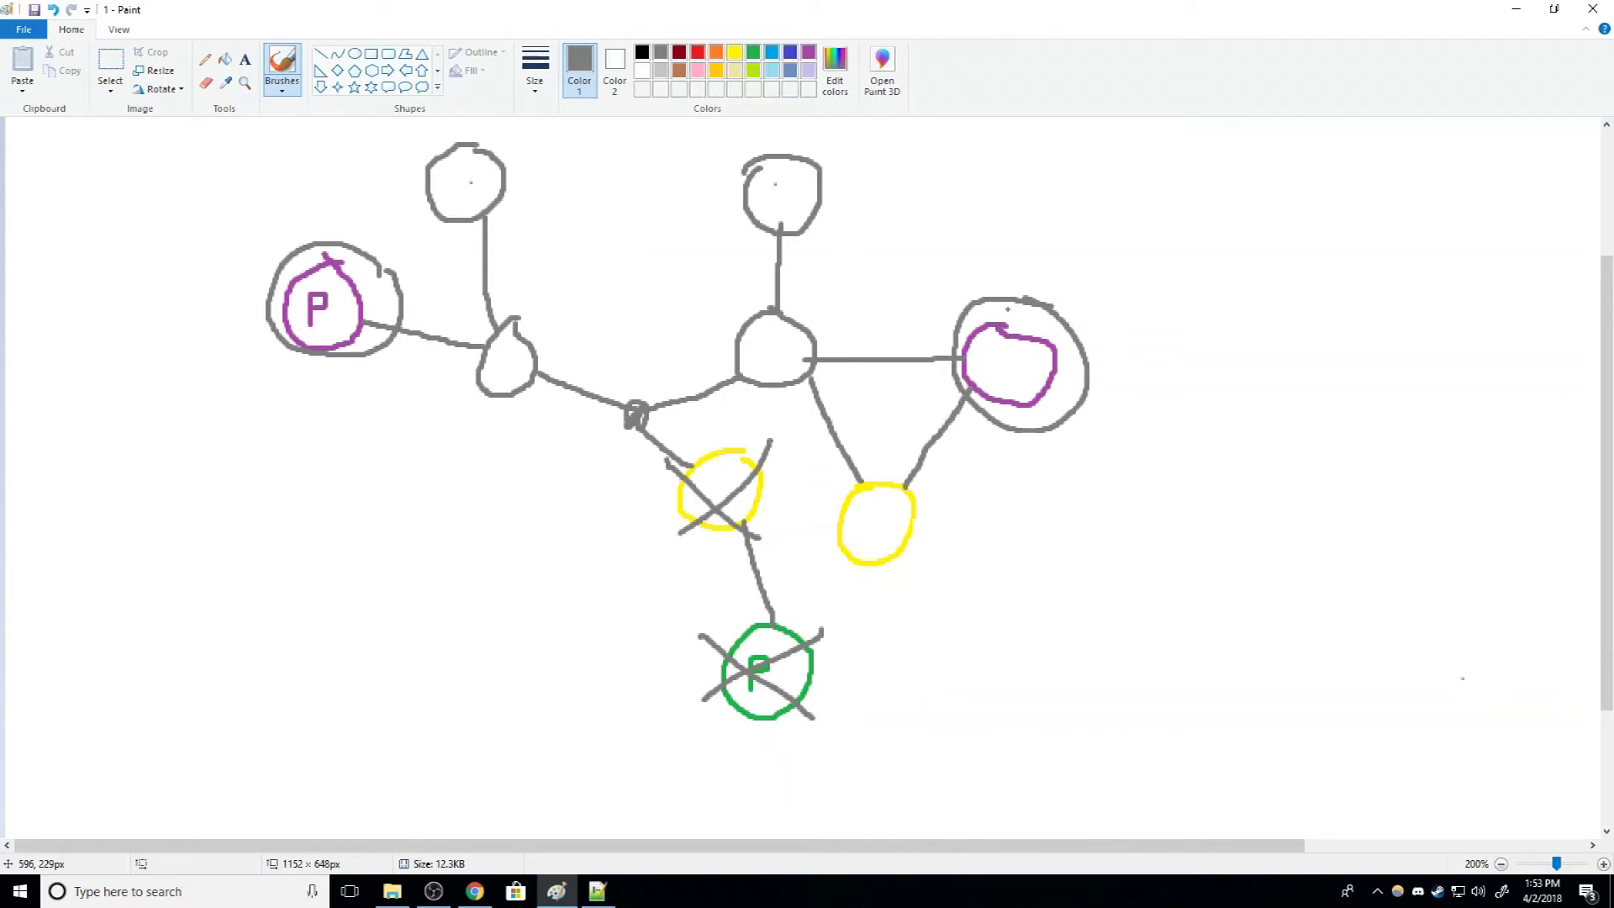
{"action": "mouse_move", "coordinate": [951, 382]}
{"action": "left_mouse_down"}
{"action": "mouse_move", "coordinate": [904, 416]}
{"action": "mouse_move", "coordinate": [884, 464]}
{"action": "mouse_move", "coordinate": [907, 454]}
{"action": "mouse_move", "coordinate": [878, 454]}
{"action": "mouse_move", "coordinate": [822, 370]}
{"action": "left_mouse_up"}
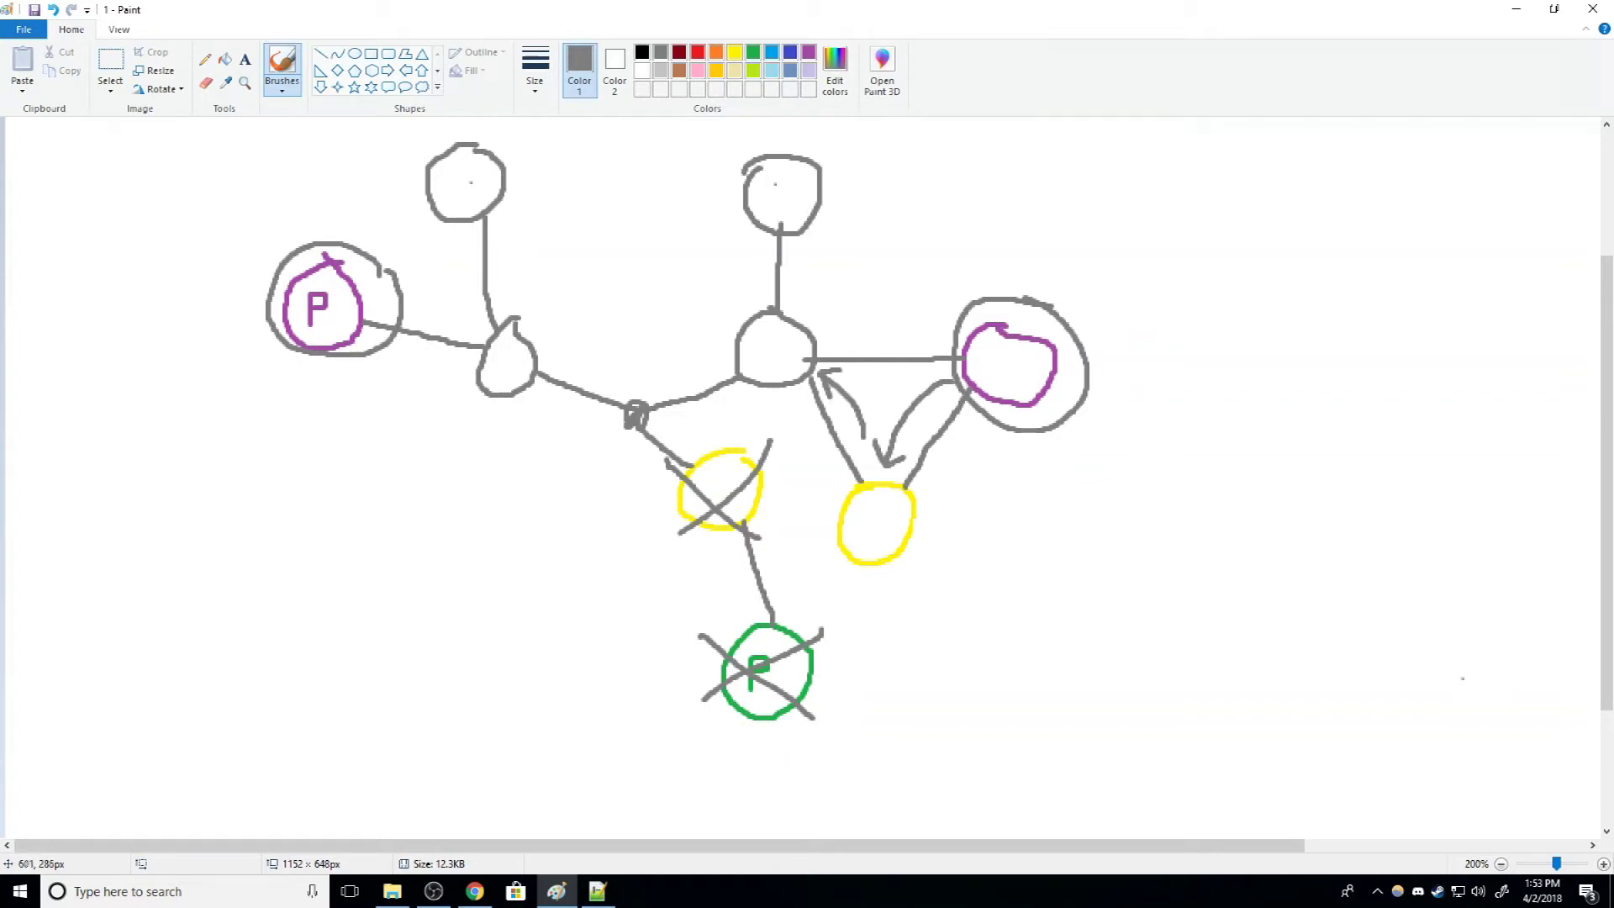
{"action": "key", "text": "ctrl+z"}
{"action": "key", "text": "ctrl+z"}
{"action": "key", "text": "ctrl+z"}
{"action": "key", "text": "ctrl+z"}
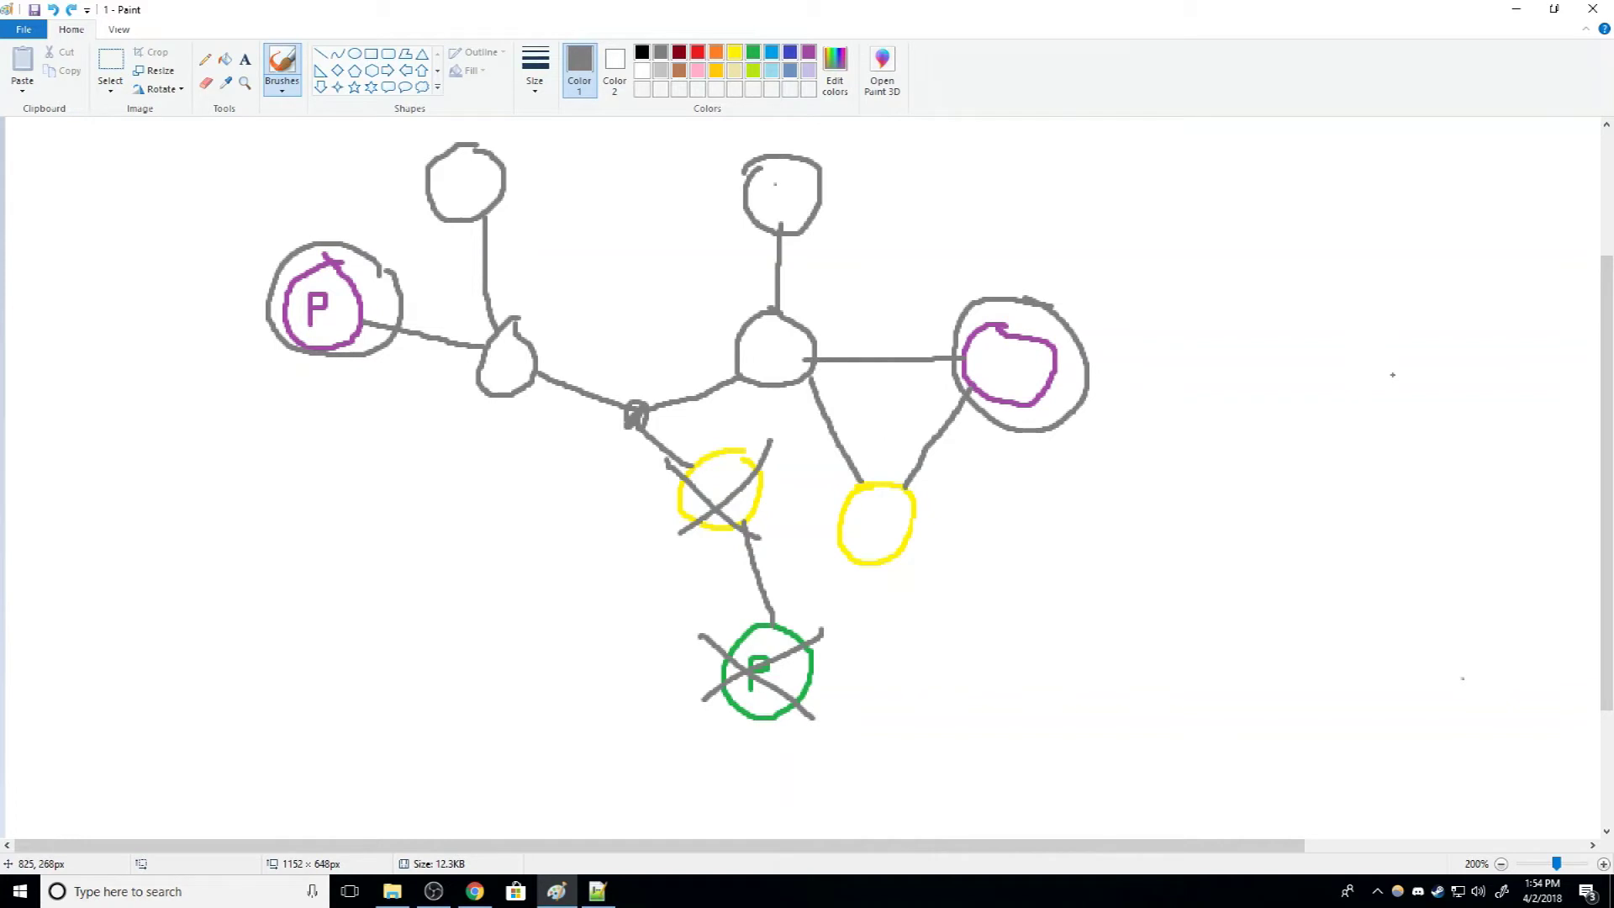
{"action": "key", "text": "ctrl+z"}
{"action": "key", "text": "ctrl+z"}
{"action": "key", "text": "ctrl+z"}
{"action": "key", "text": "ctrl+z"}
{"action": "key", "text": "ctrl+z"}
{"action": "key", "text": "ctrl+z"}
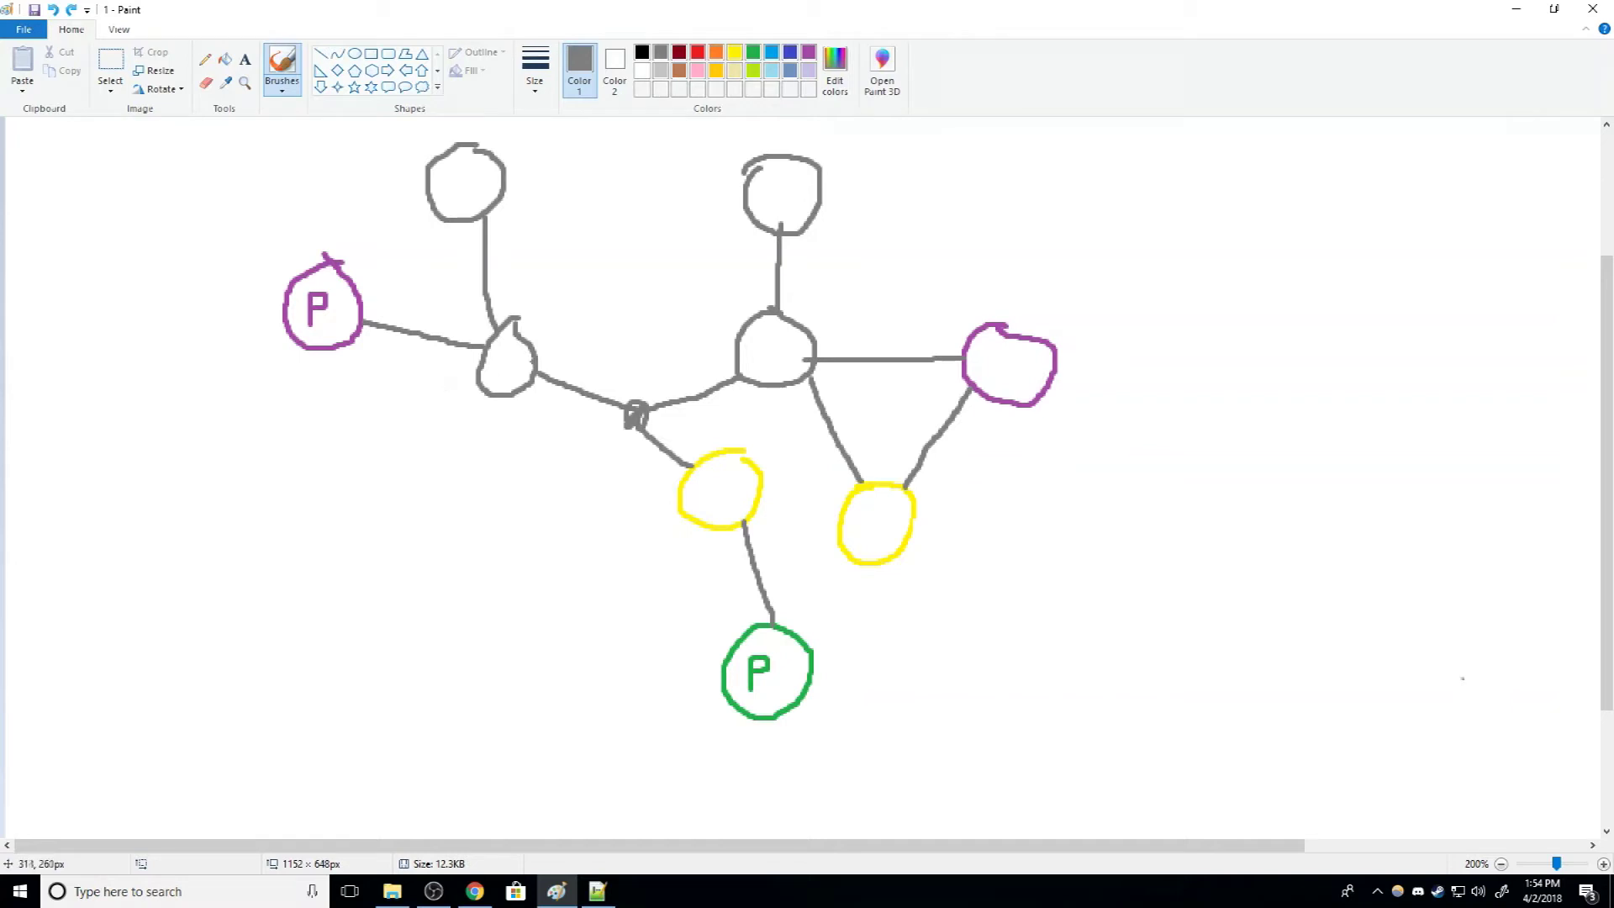
{"action": "mouse_move", "coordinate": [525, 320]}
{"action": "left_mouse_down"}
{"action": "mouse_move", "coordinate": [464, 390]}
{"action": "mouse_move", "coordinate": [551, 332]}
{"action": "left_mouse_up"}
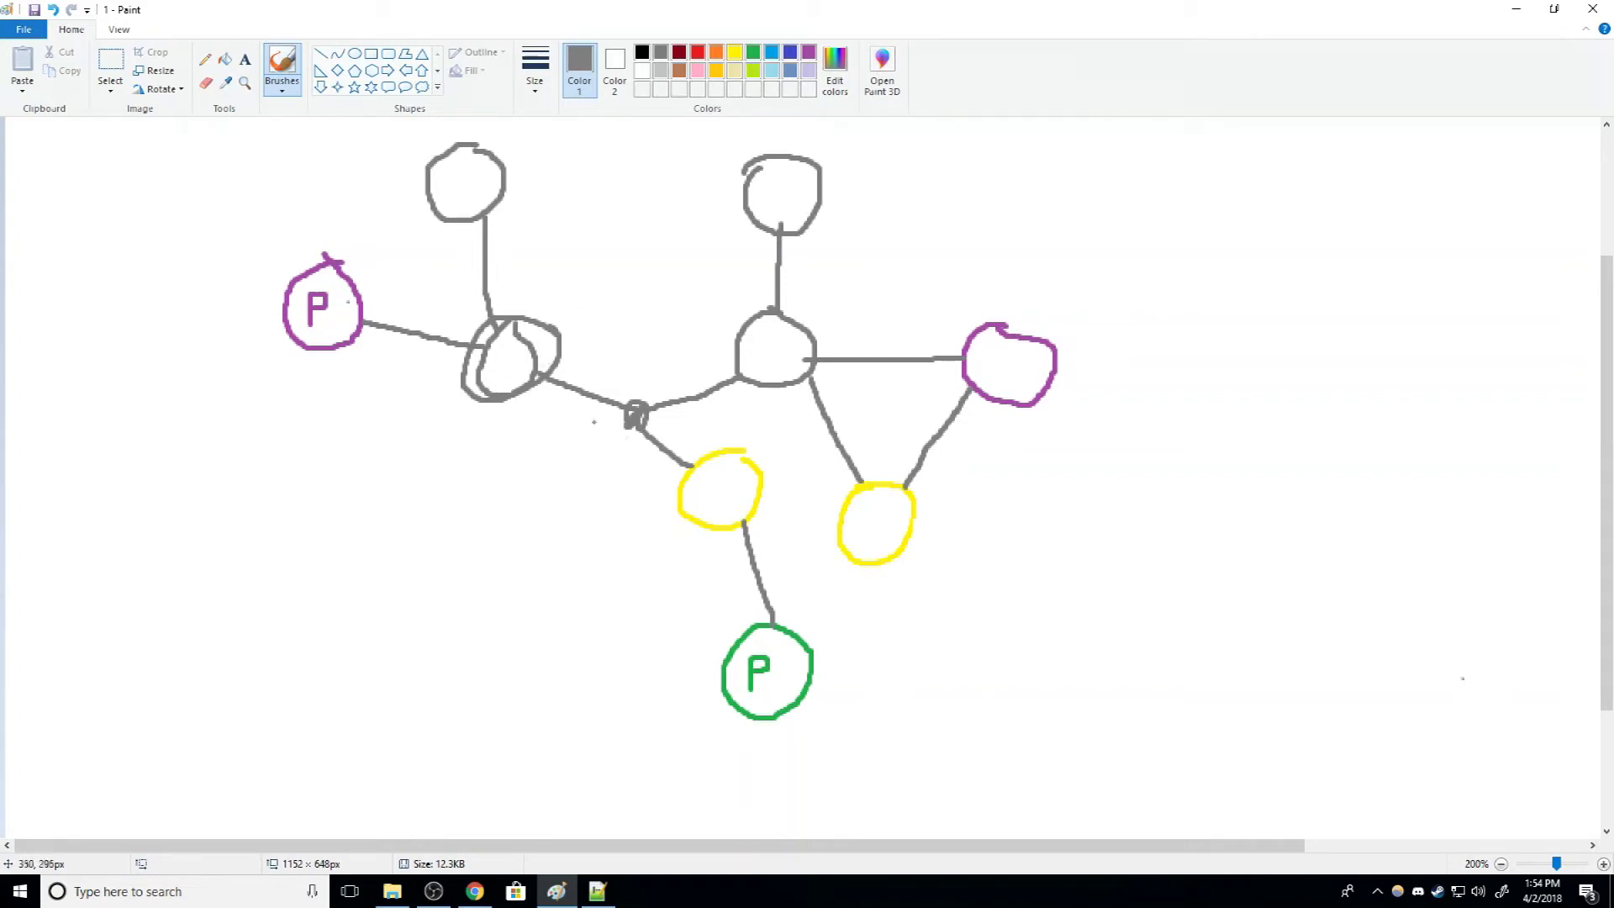
{"action": "mouse_move", "coordinate": [773, 437]}
{"action": "left_mouse_down"}
{"action": "mouse_move", "coordinate": [747, 433]}
{"action": "mouse_move", "coordinate": [685, 470]}
{"action": "mouse_move", "coordinate": [766, 475]}
{"action": "mouse_move", "coordinate": [753, 446]}
{"action": "left_mouse_up"}
{"action": "mouse_move", "coordinate": [813, 304]}
{"action": "left_mouse_down"}
{"action": "mouse_move", "coordinate": [751, 304]}
{"action": "mouse_move", "coordinate": [744, 394]}
{"action": "mouse_move", "coordinate": [831, 347]}
{"action": "mouse_move", "coordinate": [812, 298]}
{"action": "left_mouse_up"}
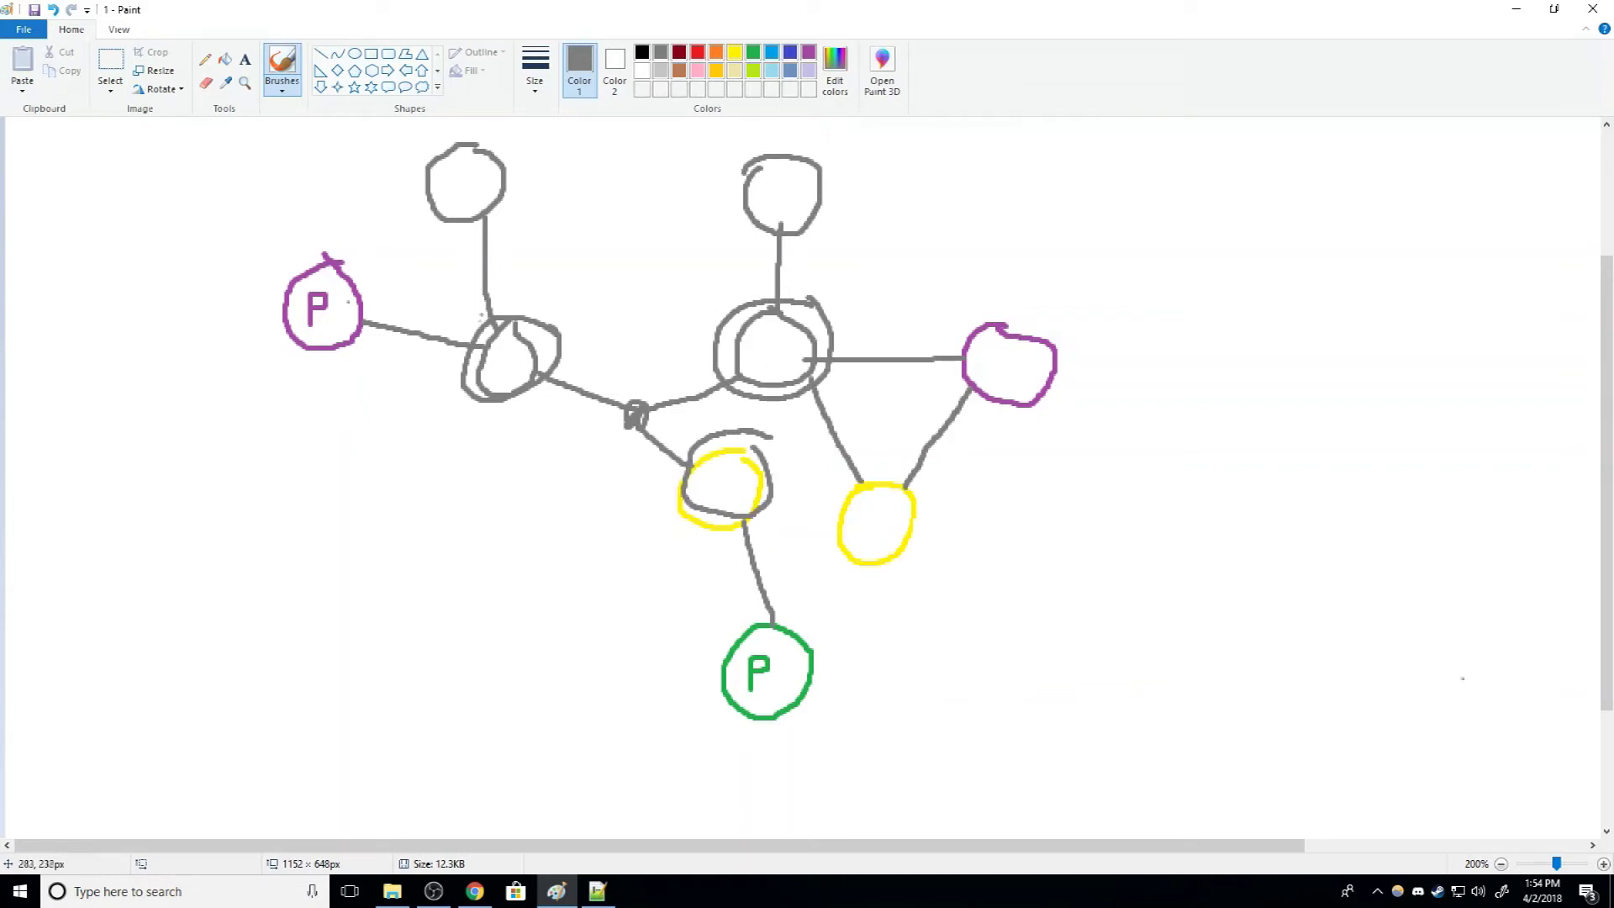
{"action": "mouse_move", "coordinate": [383, 282]}
{"action": "left_mouse_down"}
{"action": "mouse_move", "coordinate": [351, 246]}
{"action": "mouse_move", "coordinate": [234, 340]}
{"action": "mouse_move", "coordinate": [406, 311]}
{"action": "mouse_move", "coordinate": [383, 273]}
{"action": "left_mouse_up"}
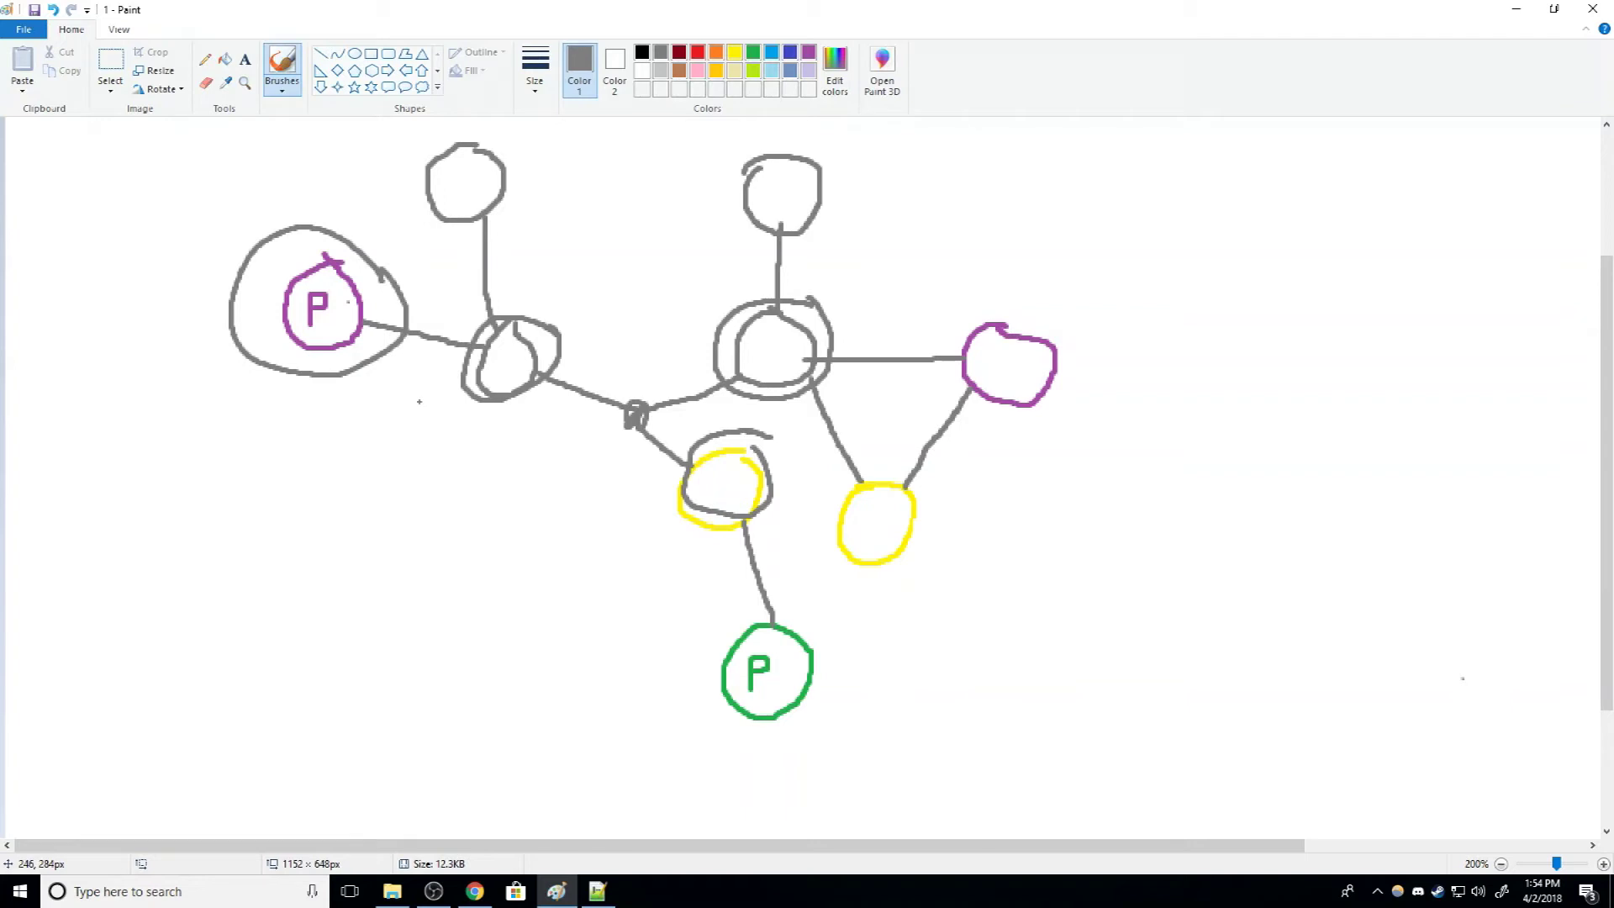
{"action": "key", "text": "ctrl+z"}
{"action": "key", "text": "ctrl+z"}
{"action": "key", "text": "ctrl+z"}
{"action": "key", "text": "ctrl+z"}
{"action": "key", "text": "ctrl+z"}
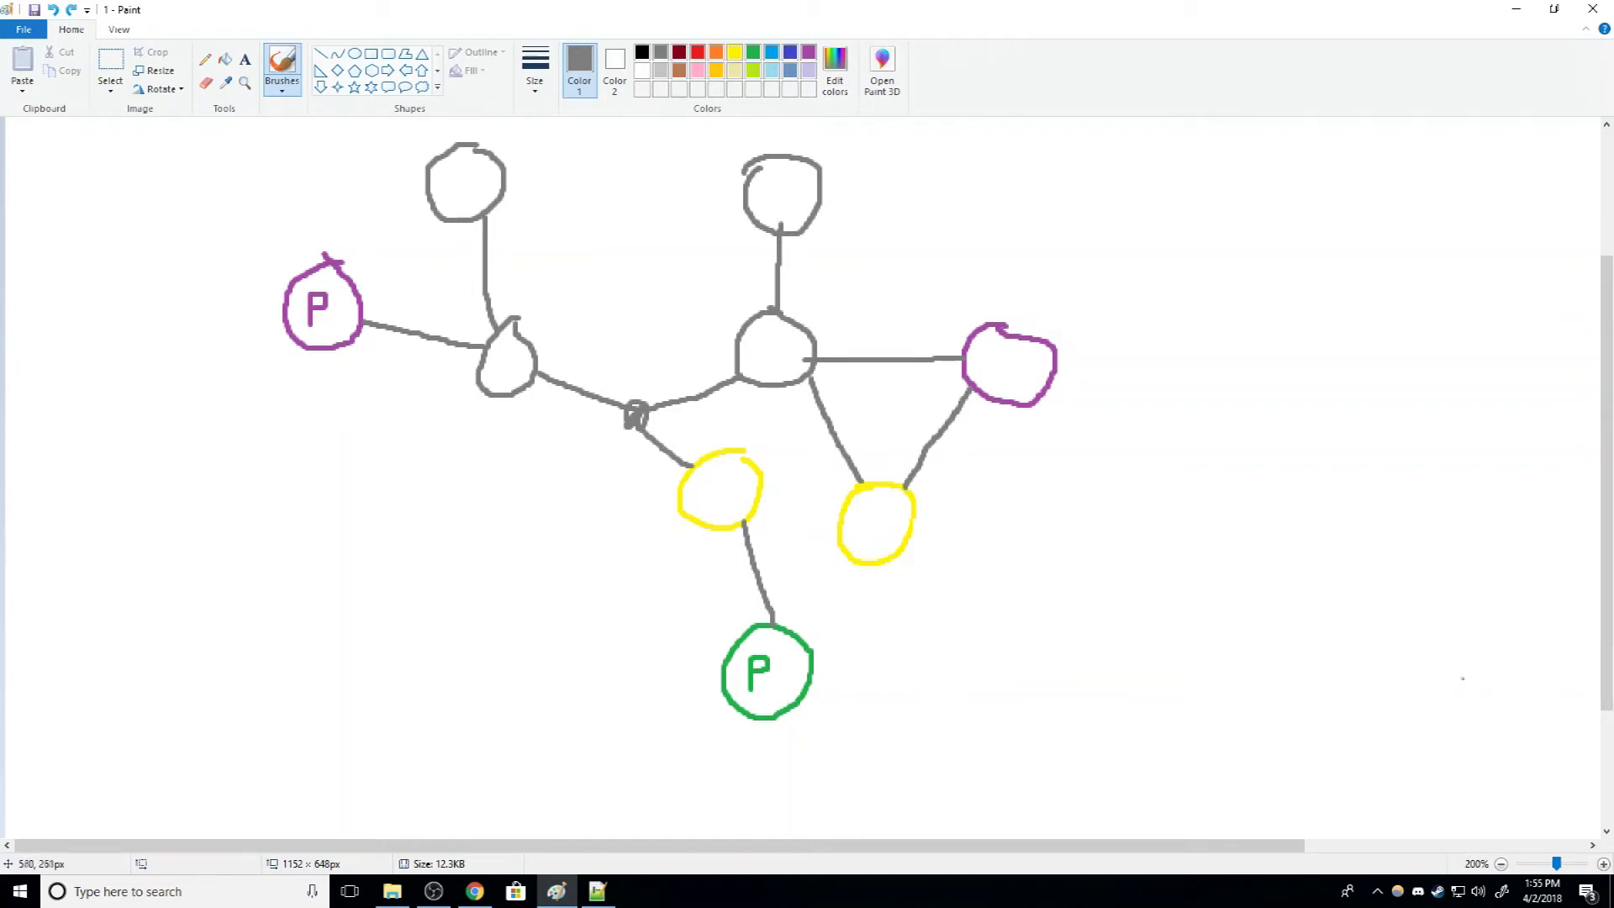
Cross out the right purple, lower-right yellow, central and top-right grey nodes, then undo the grey-node crosses
{"action": "mouse_move", "coordinate": [961, 320]}
{"action": "left_mouse_down"}
{"action": "mouse_move", "coordinate": [1060, 419]}
{"action": "mouse_move", "coordinate": [1065, 271]}
{"action": "left_mouse_up"}
{"action": "mouse_move", "coordinate": [830, 478]}
{"action": "left_mouse_down"}
{"action": "mouse_move", "coordinate": [920, 559]}
{"action": "mouse_move", "coordinate": [960, 497]}
{"action": "left_mouse_up"}
{"action": "mouse_move", "coordinate": [768, 344]}
{"action": "left_mouse_down"}
{"action": "mouse_move", "coordinate": [786, 352]}
{"action": "mouse_move", "coordinate": [762, 353]}
{"action": "left_mouse_up"}
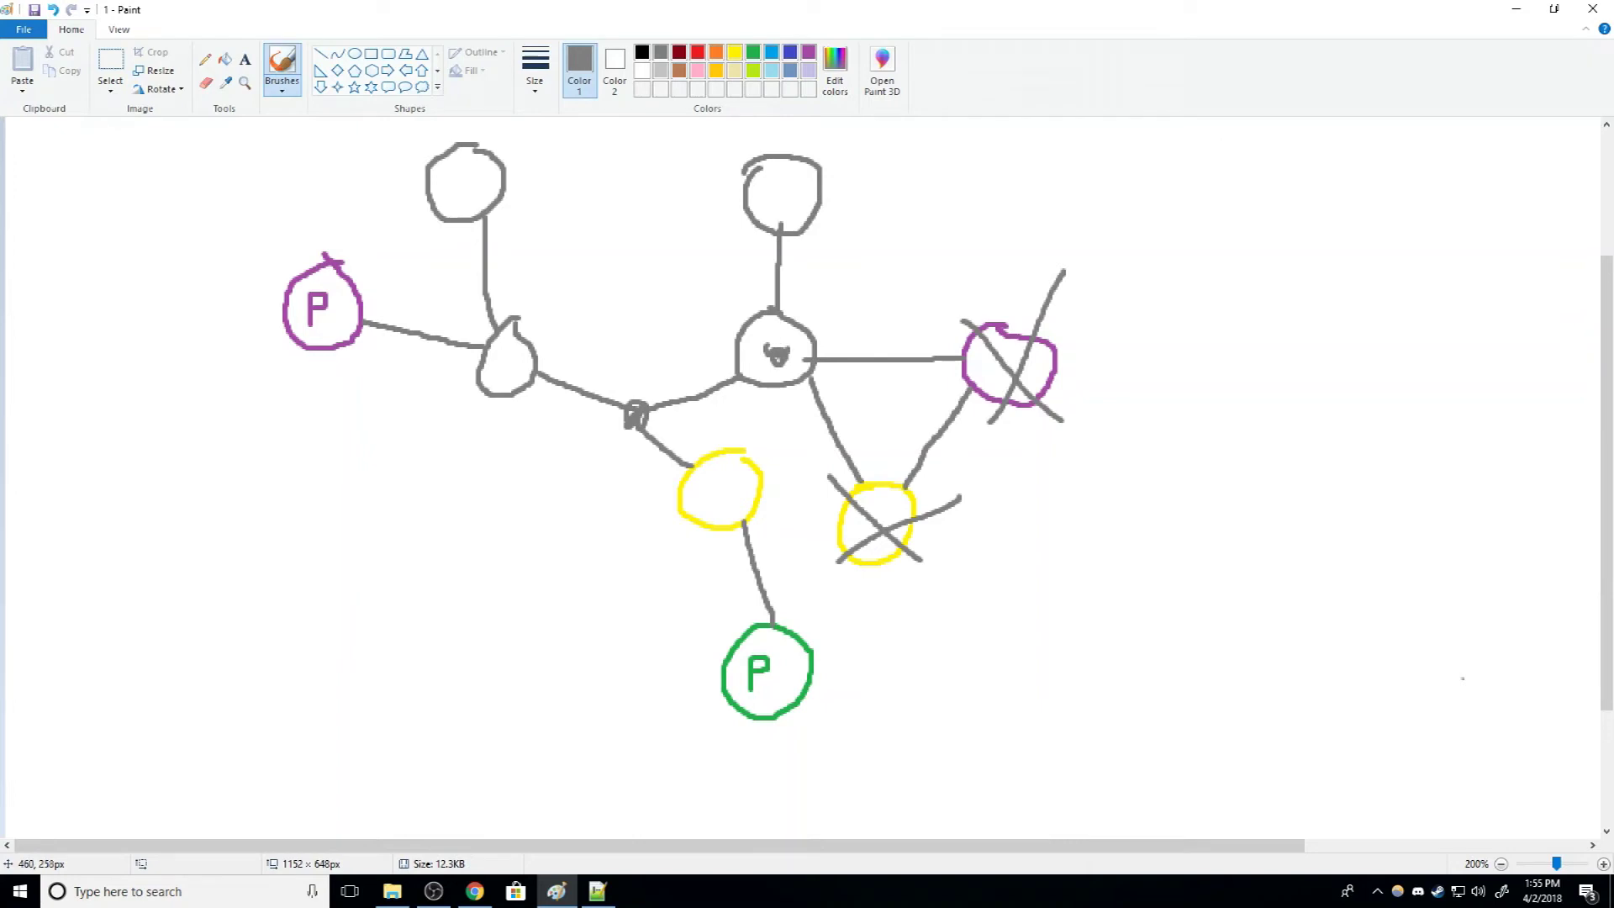
{"action": "left_click_drag", "start_coordinate": [751, 399], "coordinate": [802, 330]}
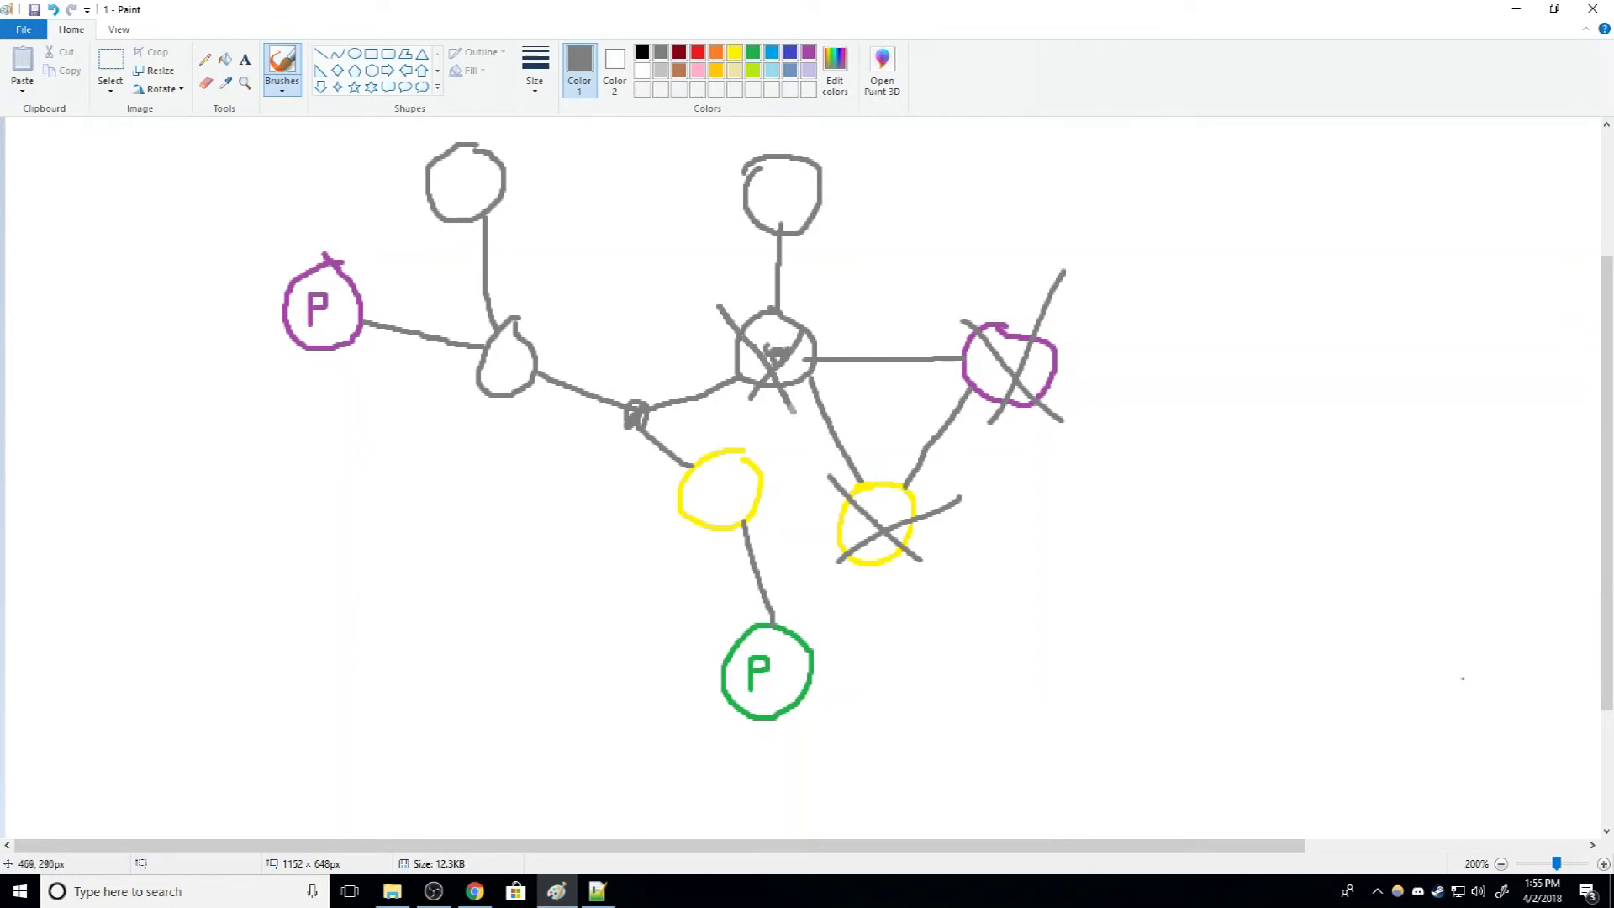
{"action": "left_click_drag", "start_coordinate": [729, 222], "coordinate": [829, 178]}
{"action": "left_click_drag", "start_coordinate": [723, 152], "coordinate": [777, 232]}
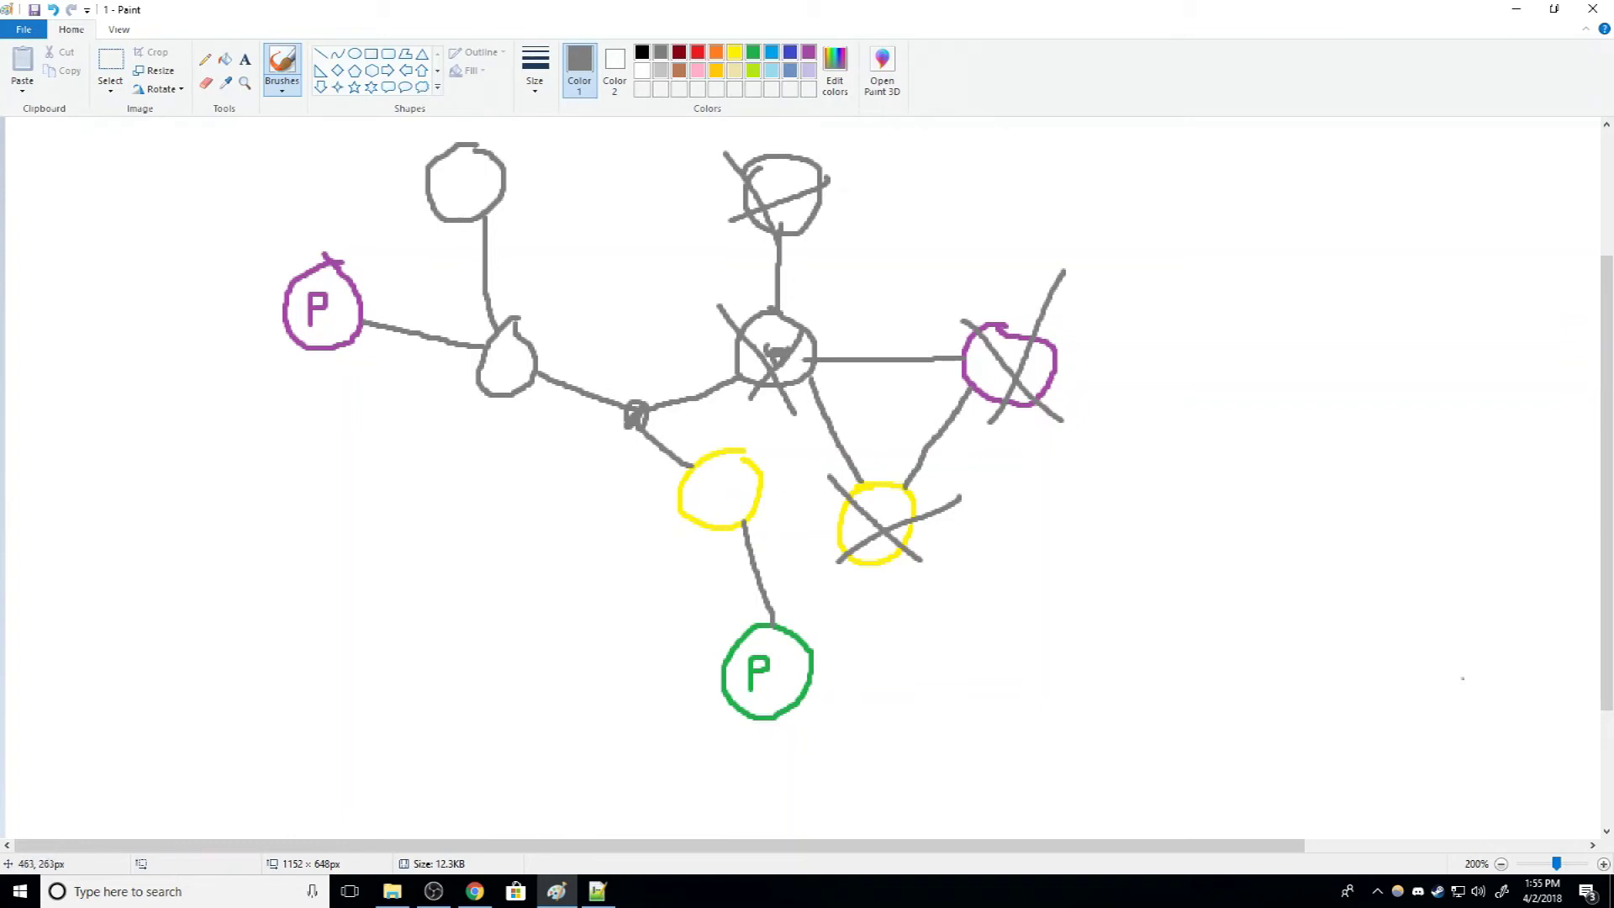
{"action": "key", "text": "ctrl+z"}
{"action": "key", "text": "ctrl+z"}
{"action": "key", "text": "ctrl+z"}
{"action": "key", "text": "ctrl+z"}
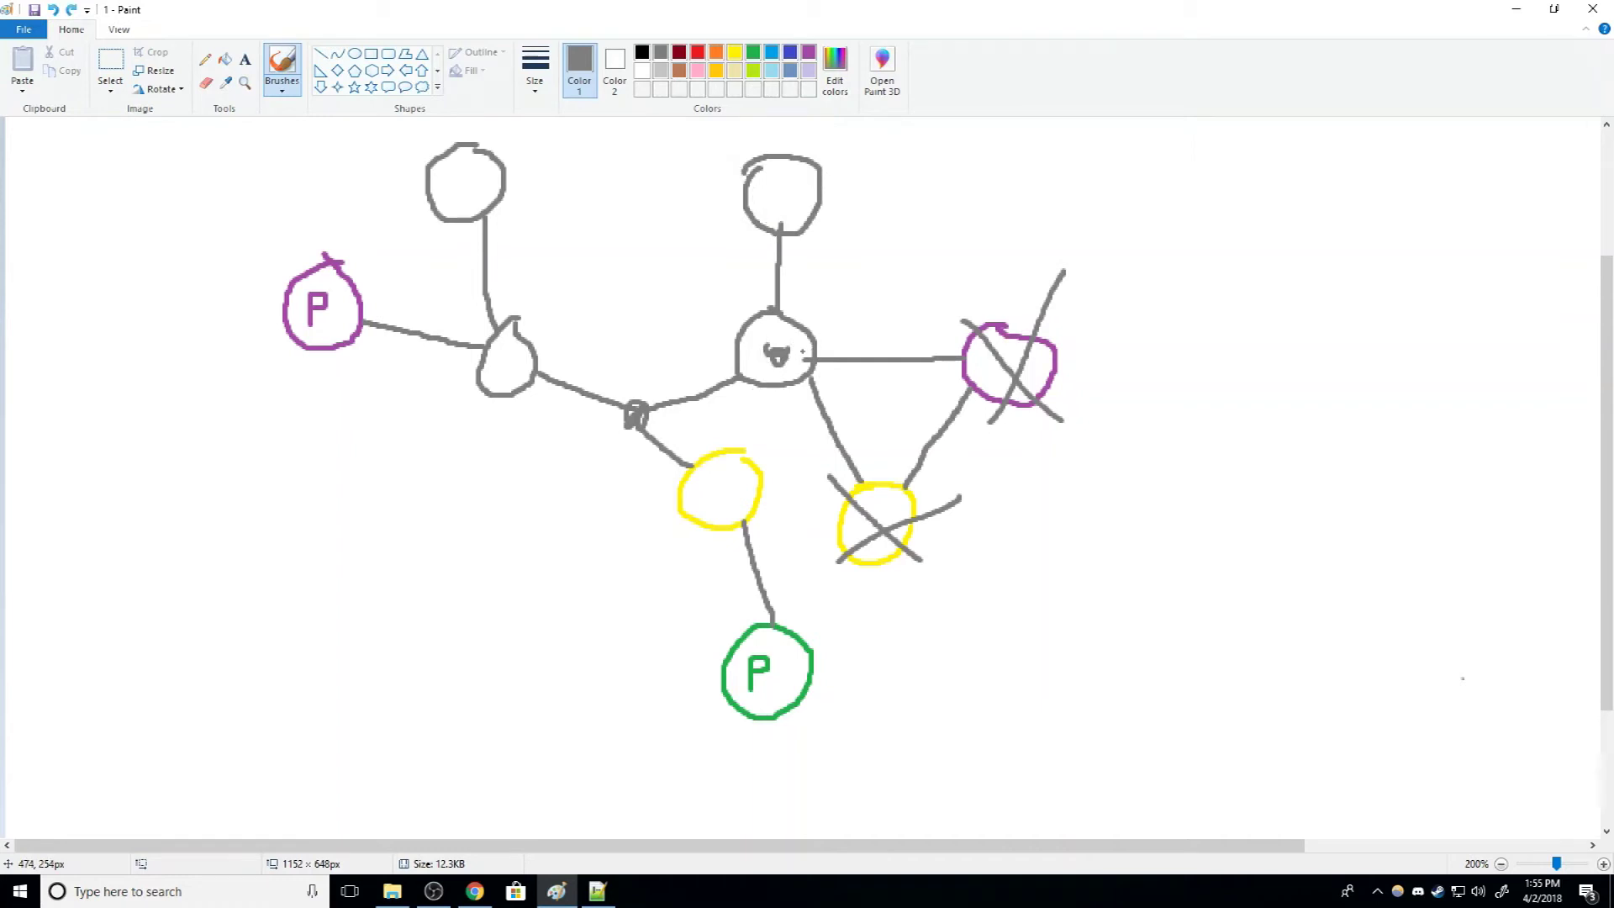
Draw a line joining the top nodes and cross the central grey node, then undo these marks
{"action": "left_click_drag", "start_coordinate": [506, 180], "coordinate": [736, 184]}
{"action": "left_click_drag", "start_coordinate": [732, 296], "coordinate": [822, 395]}
{"action": "left_click_drag", "start_coordinate": [761, 407], "coordinate": [851, 316]}
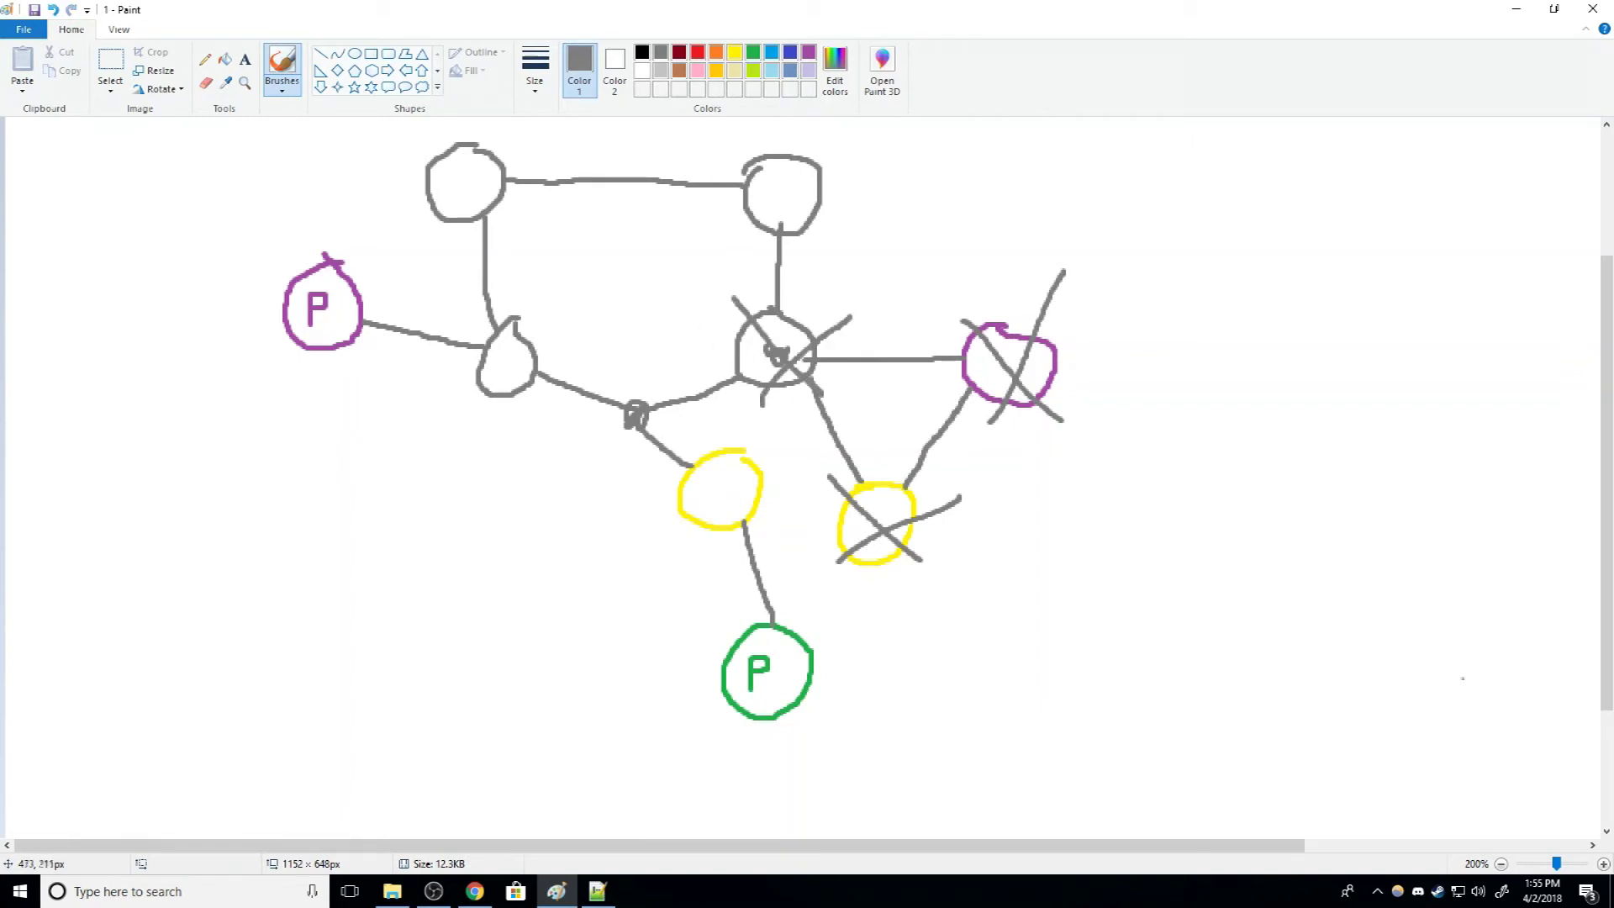
{"action": "left_click_drag", "start_coordinate": [791, 182], "coordinate": [795, 200]}
{"action": "key", "text": "ctrl+z"}
{"action": "key", "text": "ctrl+z"}
{"action": "key", "text": "ctrl+z"}
{"action": "key", "text": "ctrl+z"}
{"action": "key", "text": "ctrl+z"}
{"action": "key", "text": "ctrl+z"}
{"action": "key", "text": "ctrl+z"}
{"action": "key", "text": "ctrl+z"}
{"action": "key", "text": "ctrl+z"}
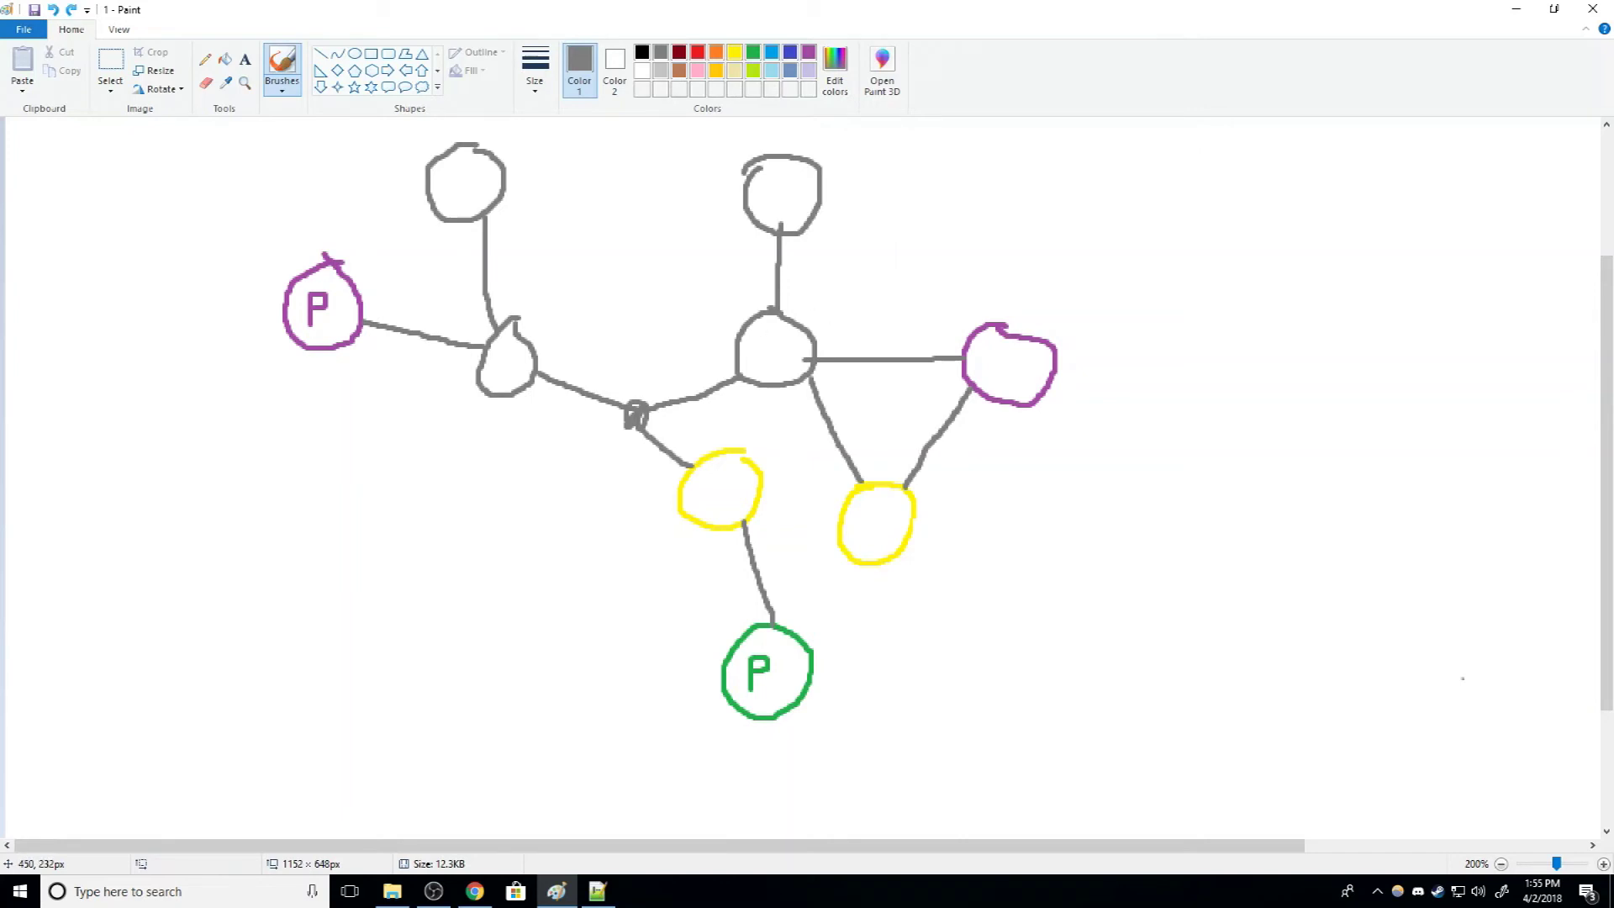
Cross out both central nodes, then undo those crosses with Ctrl+Z
{"action": "mouse_move", "coordinate": [759, 312]}
{"action": "left_mouse_down"}
{"action": "mouse_move", "coordinate": [805, 390]}
{"action": "mouse_move", "coordinate": [877, 294]}
{"action": "left_mouse_up"}
{"action": "mouse_move", "coordinate": [485, 324]}
{"action": "left_mouse_down"}
{"action": "mouse_move", "coordinate": [549, 404]}
{"action": "mouse_move", "coordinate": [602, 300]}
{"action": "left_mouse_up"}
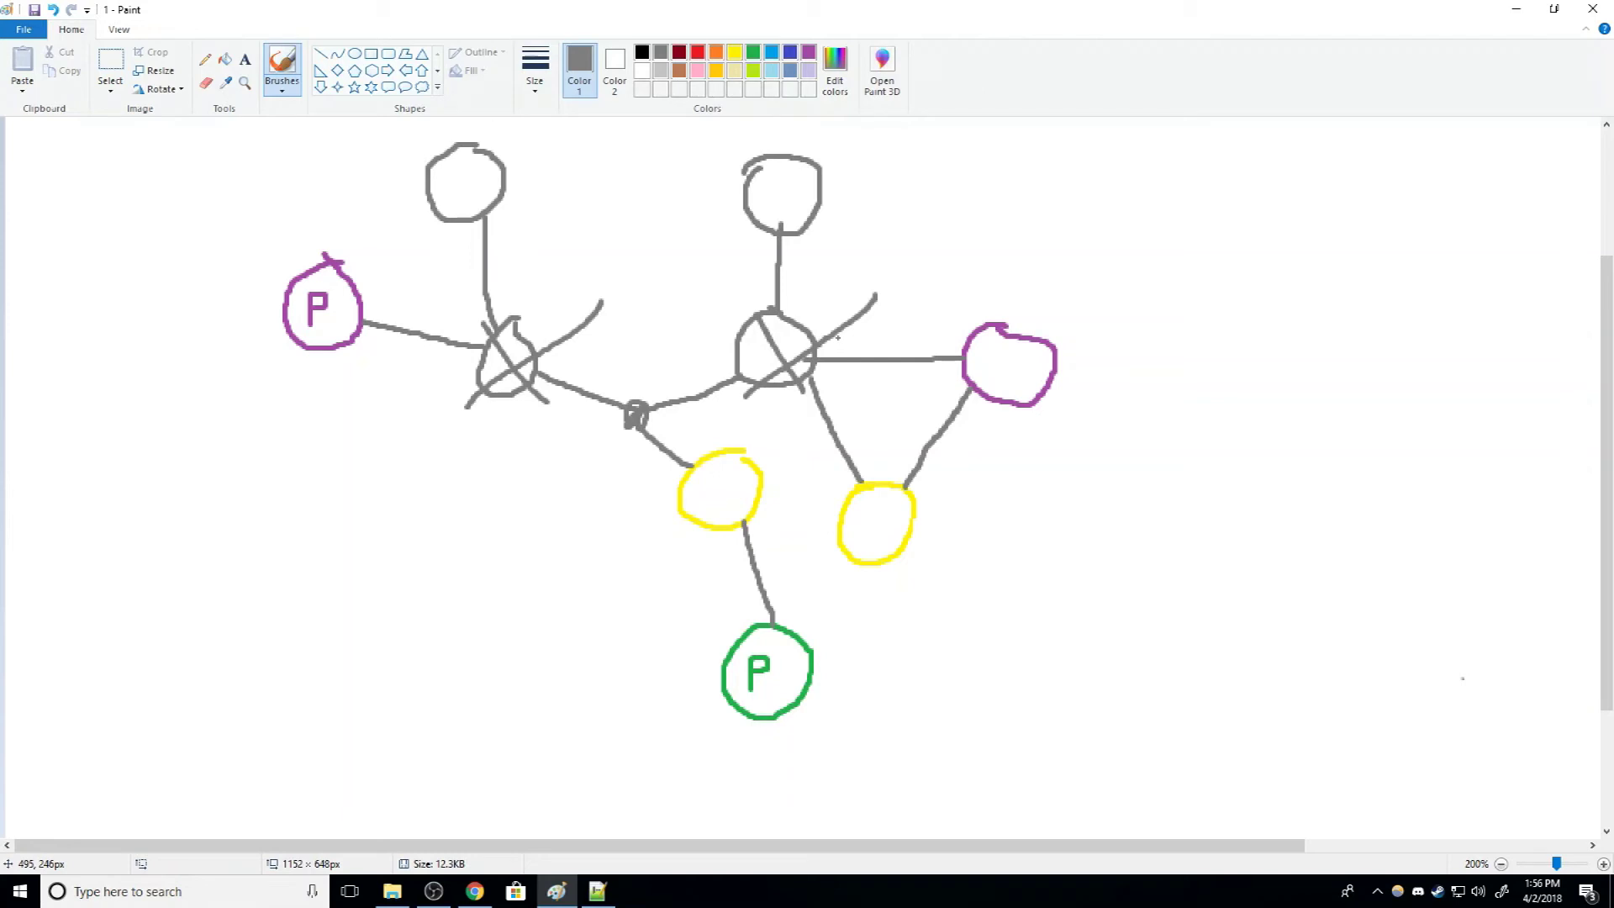
{"action": "key", "text": "ctrl+z"}
{"action": "key", "text": "ctrl+z"}
{"action": "key", "text": "ctrl+z"}
{"action": "key", "text": "ctrl+z"}
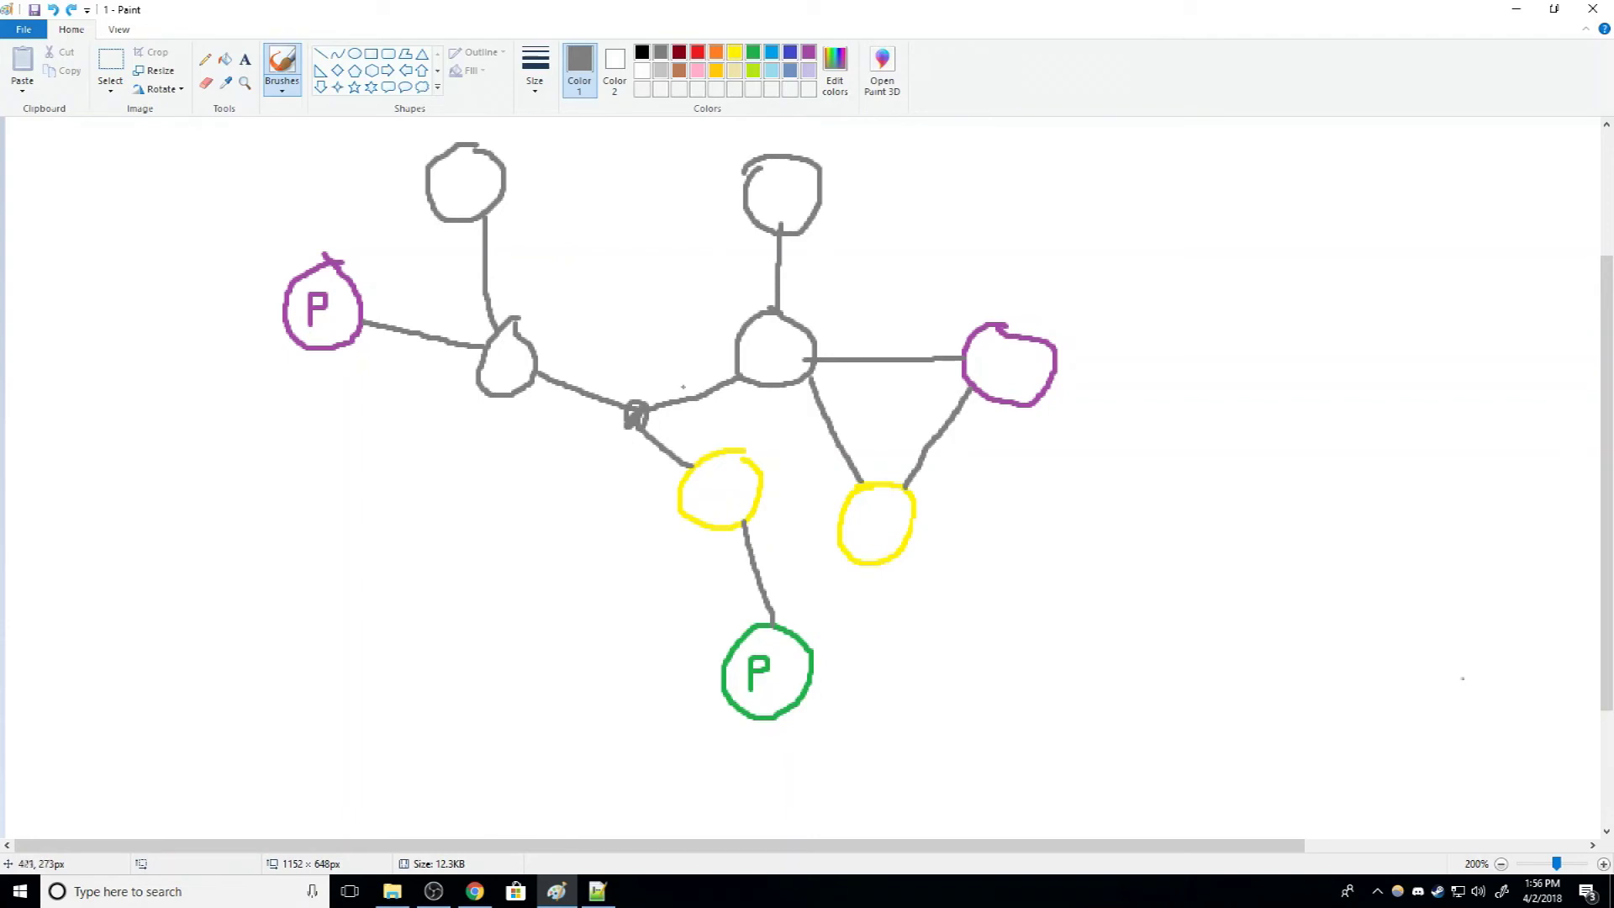
Loop around the left central node and purple P node, then dab inside the yellow and right central nodes
{"action": "mouse_move", "coordinate": [541, 303]}
{"action": "left_mouse_down"}
{"action": "mouse_move", "coordinate": [496, 314]}
{"action": "mouse_move", "coordinate": [517, 324]}
{"action": "left_mouse_up"}
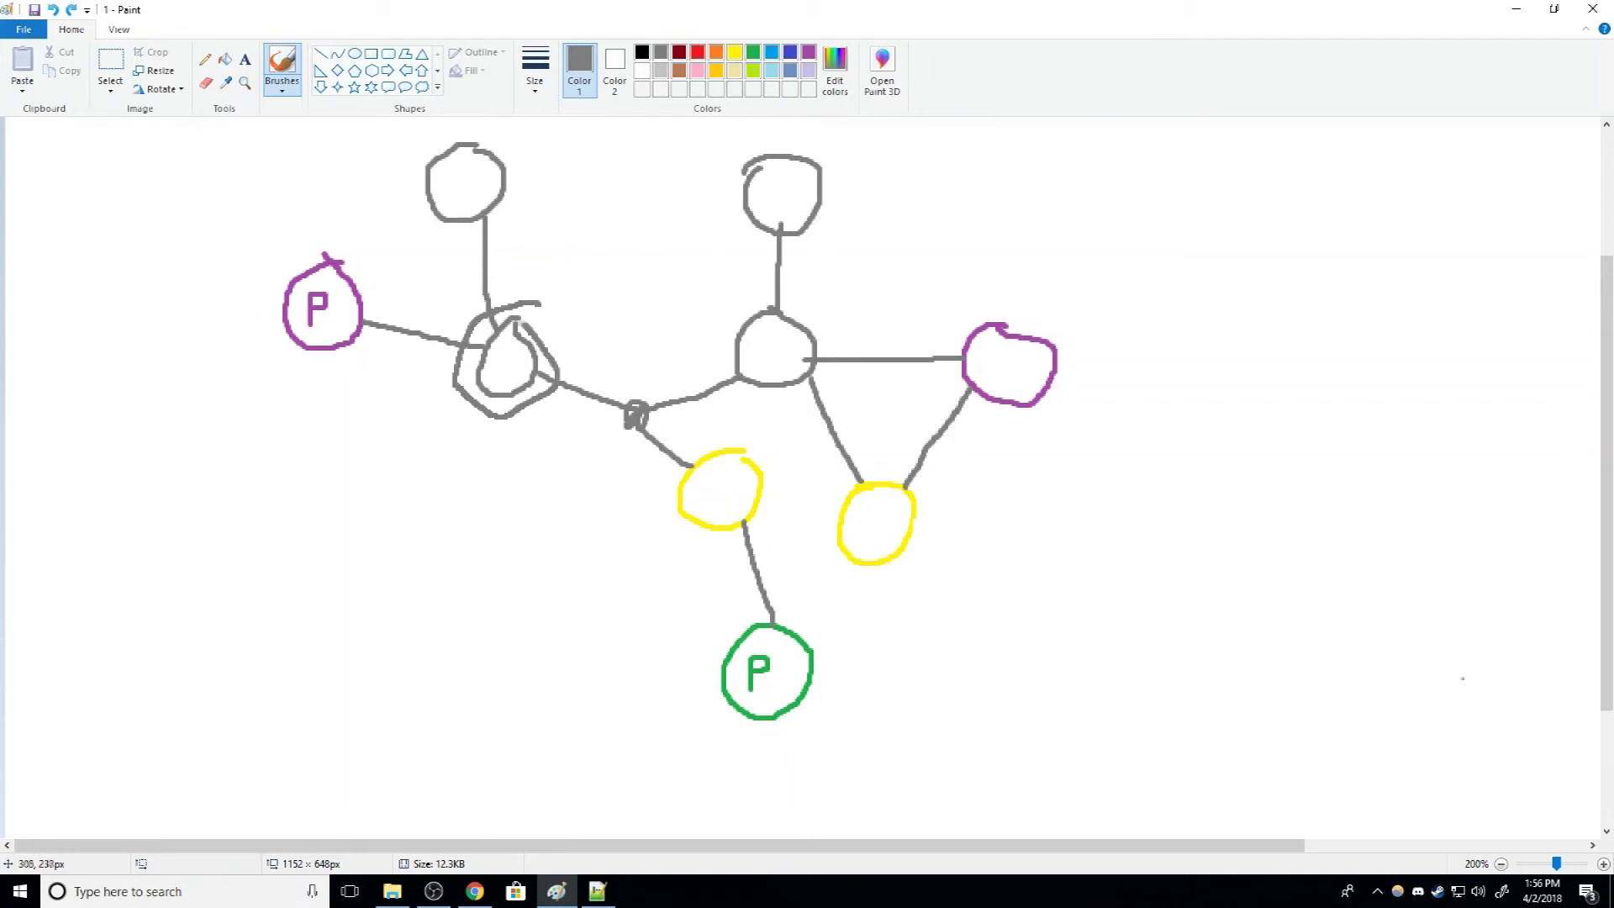
{"action": "mouse_move", "coordinate": [319, 247]}
{"action": "left_mouse_down"}
{"action": "mouse_move", "coordinate": [397, 269]}
{"action": "mouse_move", "coordinate": [324, 235]}
{"action": "left_mouse_up"}
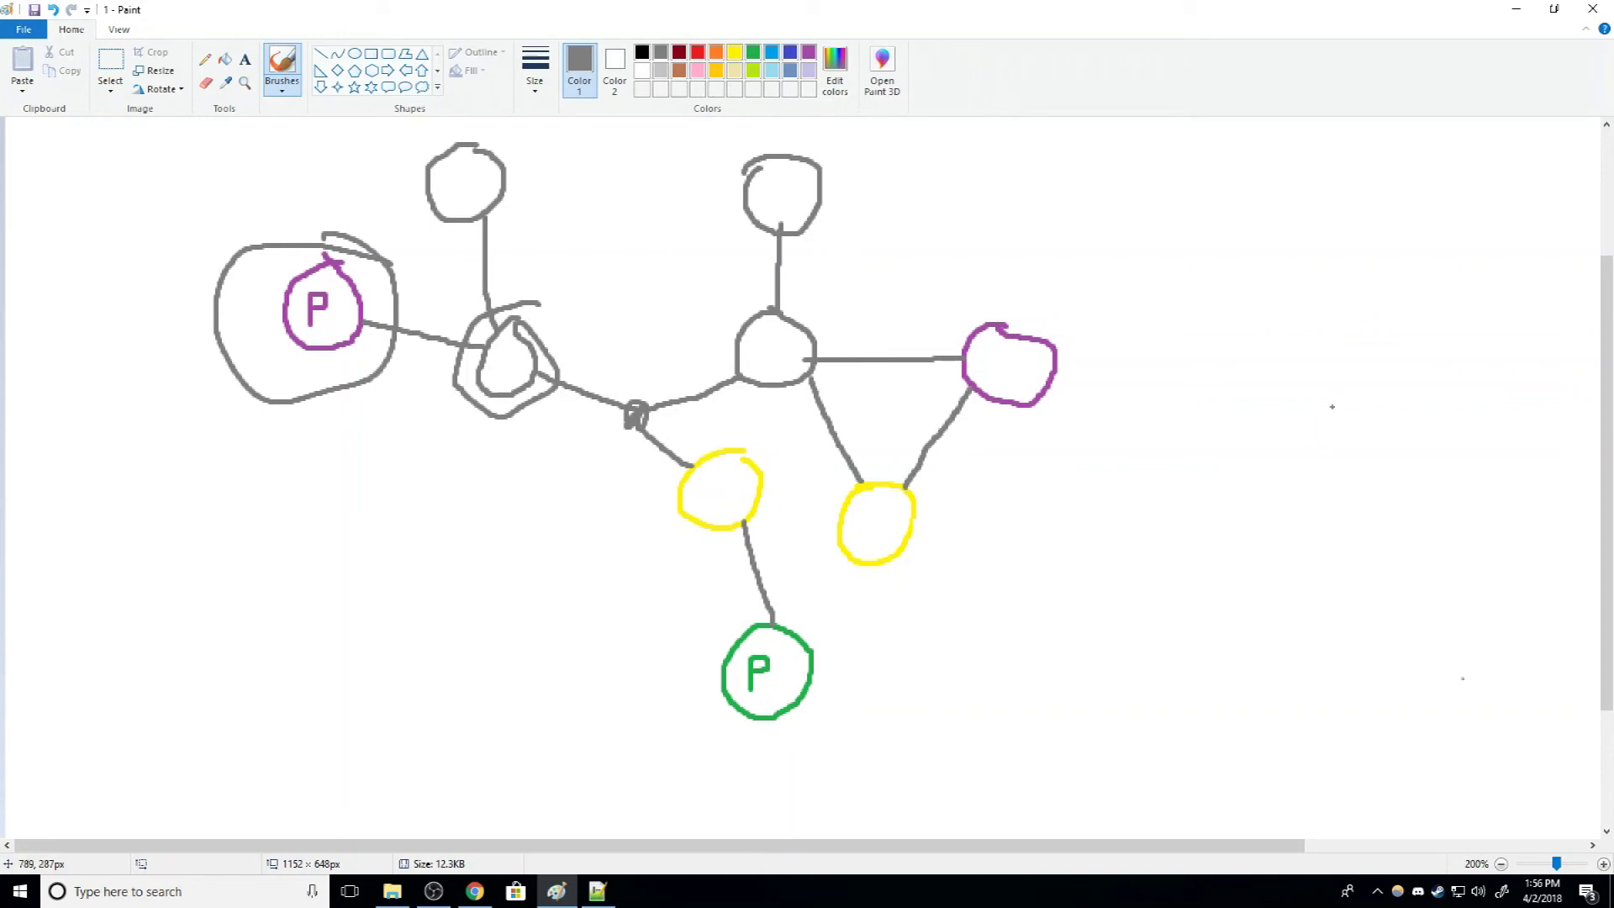
{"action": "left_click_drag", "start_coordinate": [738, 484], "coordinate": [710, 492]}
{"action": "left_click_drag", "start_coordinate": [779, 345], "coordinate": [770, 356]}
Write the numbers 1 2 3 4 at the lower left with tally strokes beneath them
{"action": "left_click_drag", "start_coordinate": [140, 593], "coordinate": [143, 635]}
{"action": "mouse_move", "coordinate": [204, 604]}
{"action": "left_mouse_down"}
{"action": "mouse_move", "coordinate": [212, 630]}
{"action": "mouse_move", "coordinate": [260, 629]}
{"action": "left_mouse_up"}
{"action": "mouse_move", "coordinate": [300, 600]}
{"action": "left_mouse_down"}
{"action": "mouse_move", "coordinate": [324, 617]}
{"action": "mouse_move", "coordinate": [296, 638]}
{"action": "left_mouse_up"}
{"action": "mouse_move", "coordinate": [402, 599]}
{"action": "left_mouse_down"}
{"action": "mouse_move", "coordinate": [430, 612]}
{"action": "mouse_move", "coordinate": [415, 634]}
{"action": "left_mouse_up"}
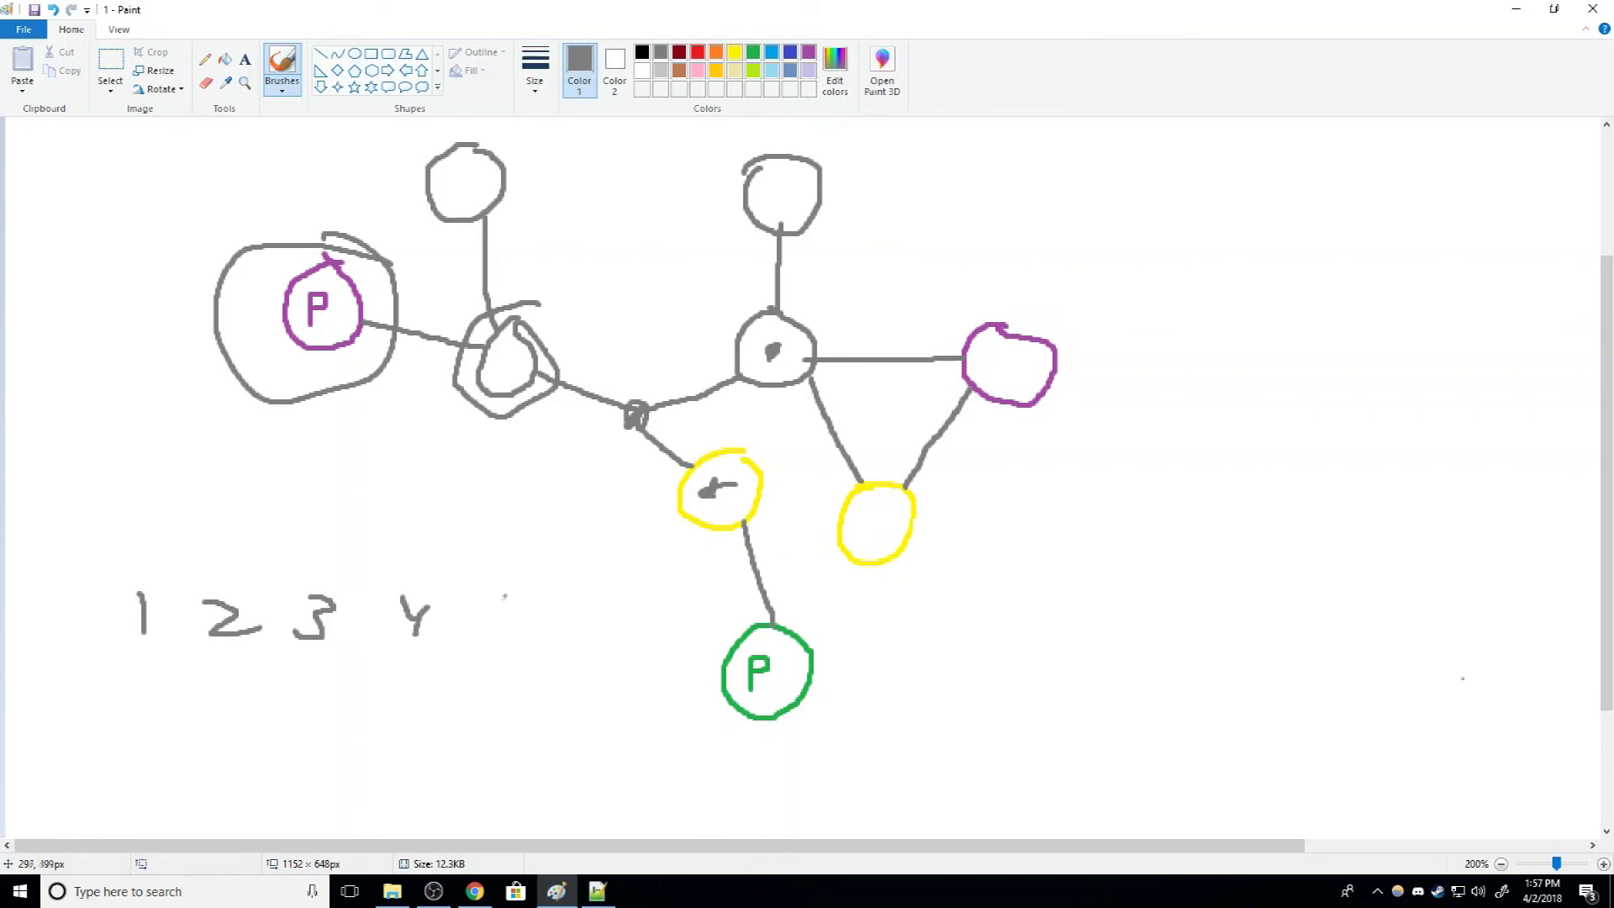
{"action": "left_click_drag", "start_coordinate": [503, 595], "coordinate": [436, 630]}
{"action": "mouse_move", "coordinate": [166, 678]}
{"action": "left_mouse_down"}
{"action": "mouse_move", "coordinate": [186, 720]}
{"action": "mouse_move", "coordinate": [293, 732]}
{"action": "left_mouse_up"}
{"action": "left_click_drag", "start_coordinate": [381, 703], "coordinate": [356, 734]}
{"action": "left_click_drag", "start_coordinate": [404, 747], "coordinate": [459, 703]}
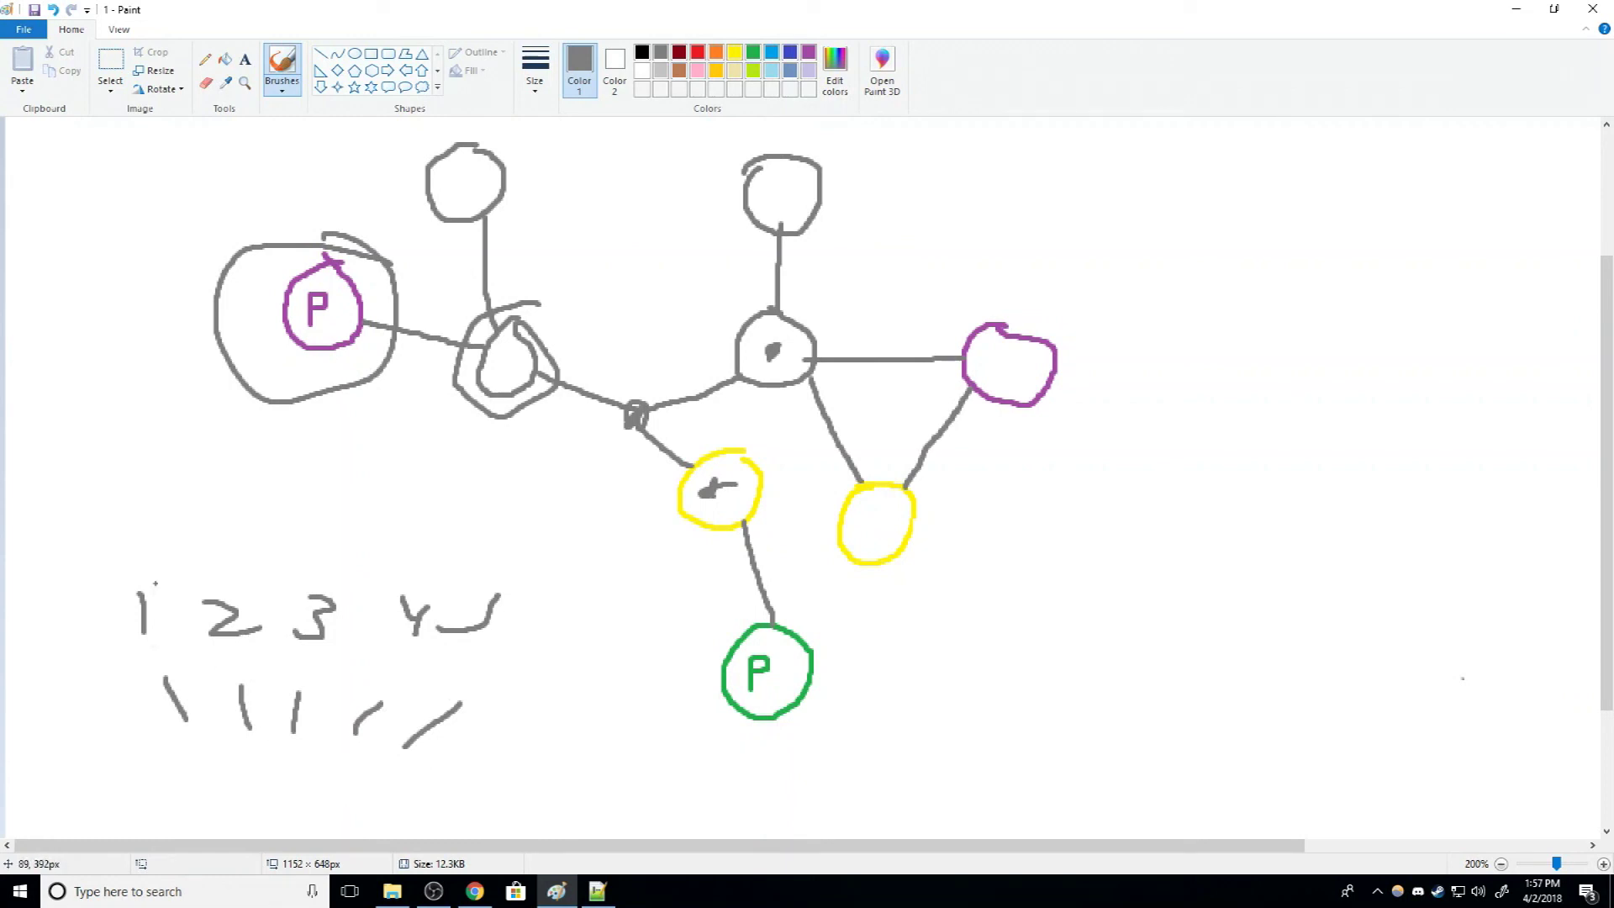
Circle and strike through the 1, add more marks right of the tallies, and write 1/5
{"action": "mouse_move", "coordinate": [141, 561]}
{"action": "left_mouse_down"}
{"action": "mouse_move", "coordinate": [118, 622]}
{"action": "mouse_move", "coordinate": [165, 580]}
{"action": "mouse_move", "coordinate": [91, 661]}
{"action": "left_mouse_up"}
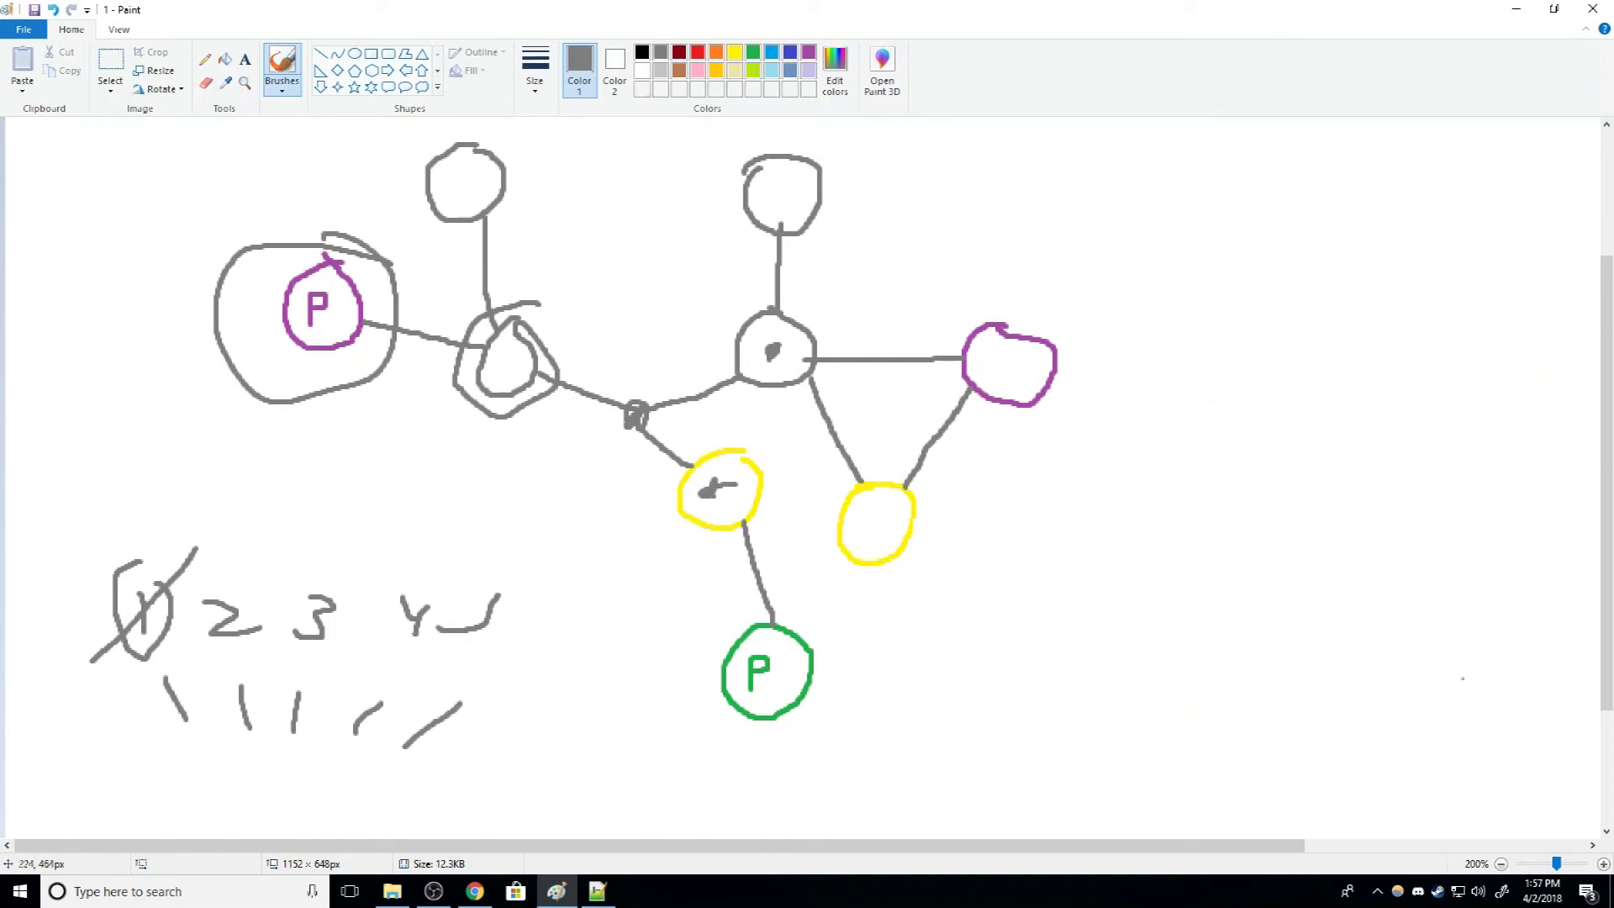
{"action": "left_click_drag", "start_coordinate": [520, 661], "coordinate": [529, 690]}
{"action": "left_click_drag", "start_coordinate": [532, 680], "coordinate": [518, 713]}
{"action": "mouse_move", "coordinate": [551, 710]}
{"action": "left_mouse_down"}
{"action": "mouse_move", "coordinate": [577, 709]}
{"action": "mouse_move", "coordinate": [576, 726]}
{"action": "left_mouse_up"}
{"action": "mouse_move", "coordinate": [99, 684]}
{"action": "left_mouse_down"}
{"action": "mouse_move", "coordinate": [128, 711]}
{"action": "mouse_move", "coordinate": [116, 754]}
{"action": "left_mouse_up"}
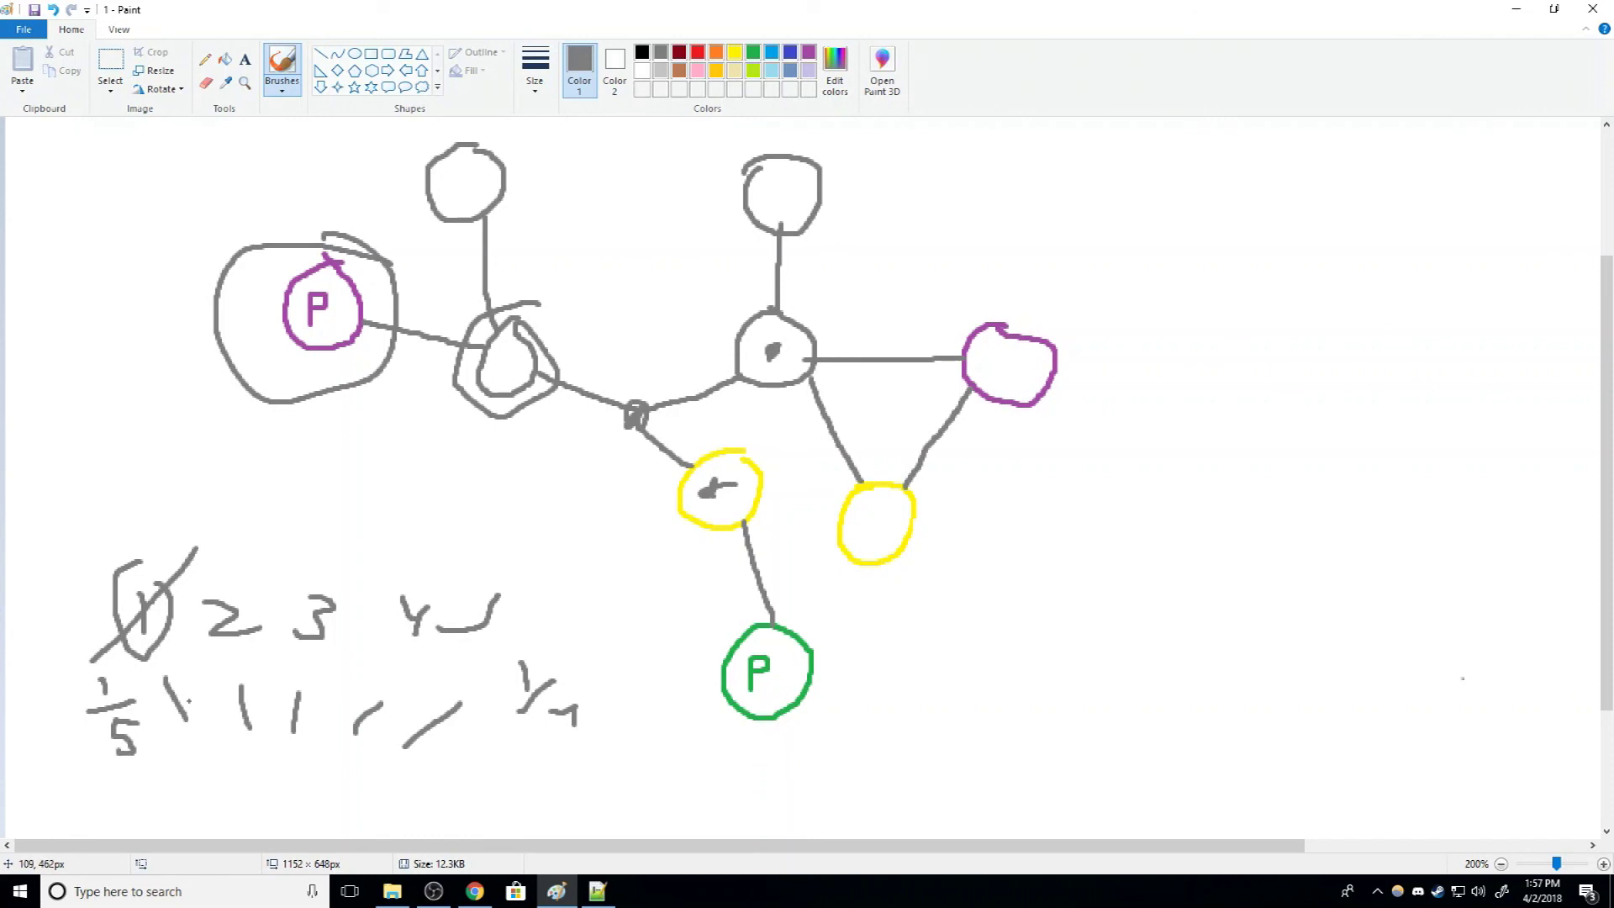